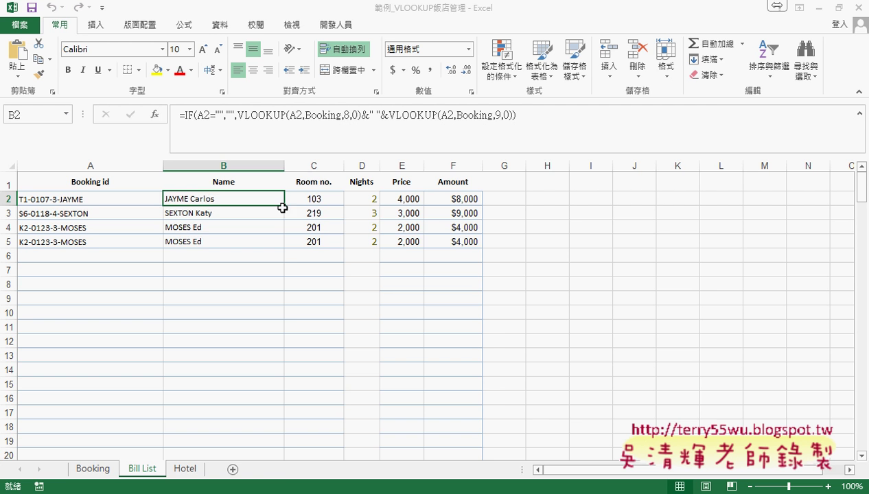
# Fill B2's IF/VLOOKUP name formula down to row 202, then return to the sheet top.
pyautogui.moveTo(283, 206)
pyautogui.mouseDown()
pyautogui.moveTo(282, 457)
pyautogui.moveTo(267, 214)
pyautogui.moveTo(270, 251)
pyautogui.mouseUp()
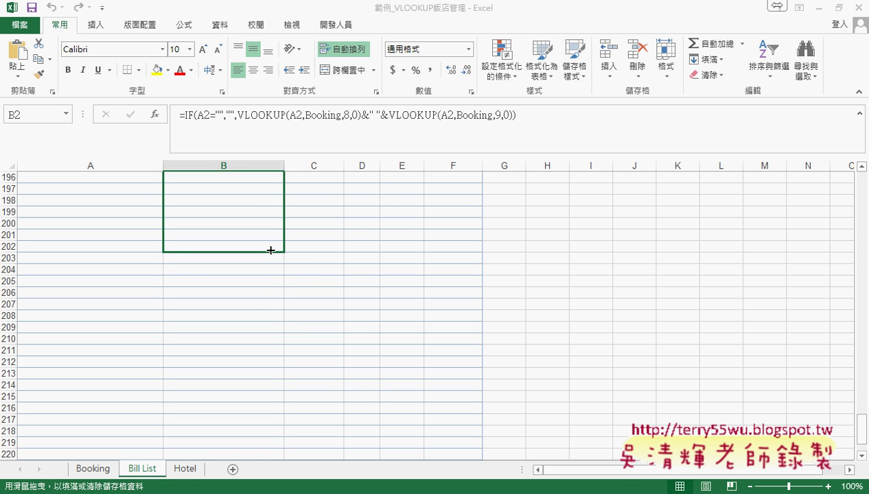
pyautogui.moveTo(271, 251); pyautogui.dragTo(271, 251)
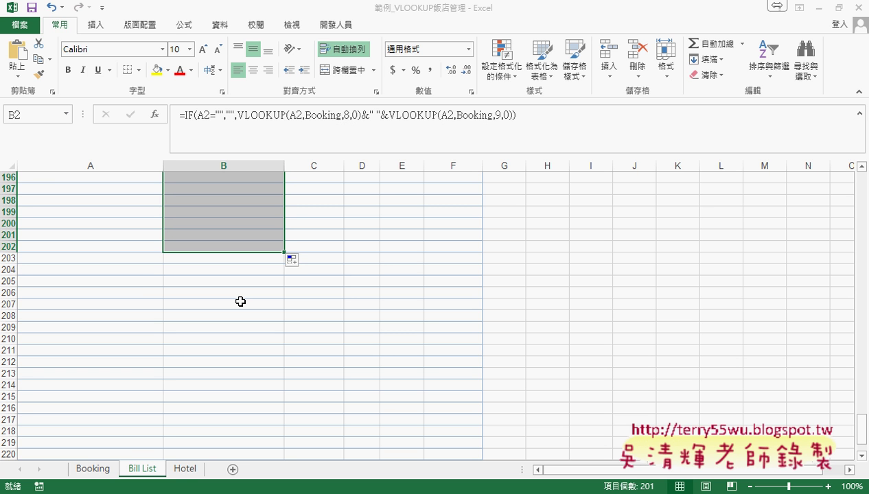
pyautogui.scroll(6, 240, 301)
pyautogui.scroll(2, 240, 301)
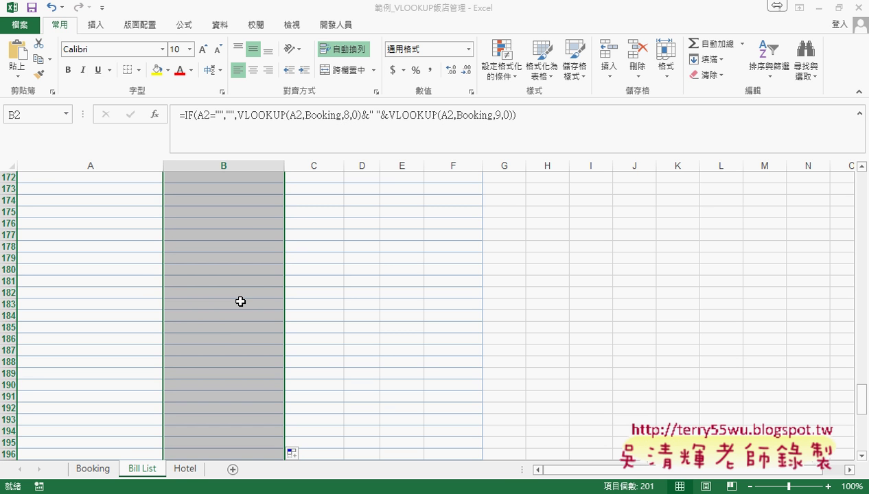
pyautogui.scroll(7, 240, 301)
pyautogui.scroll(6, 241, 301)
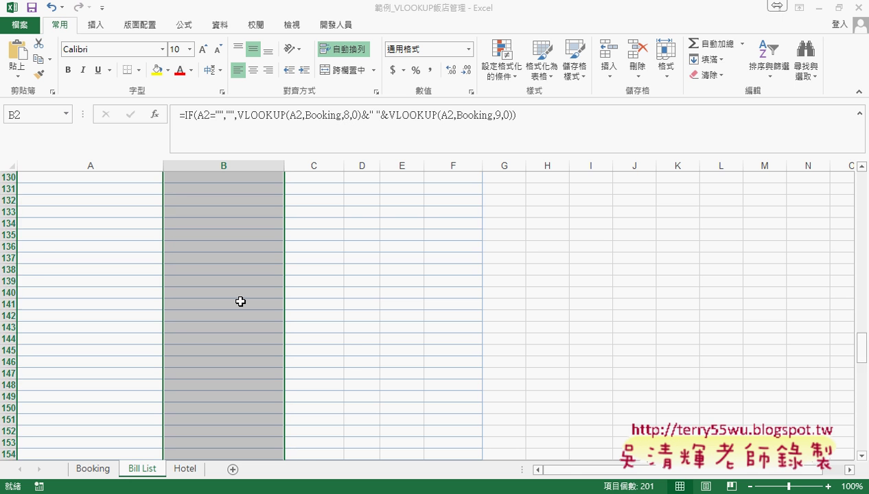
pyautogui.scroll(9, 241, 301)
pyautogui.scroll(10, 240, 301)
pyautogui.scroll(4, 241, 301)
pyautogui.scroll(14, 240, 301)
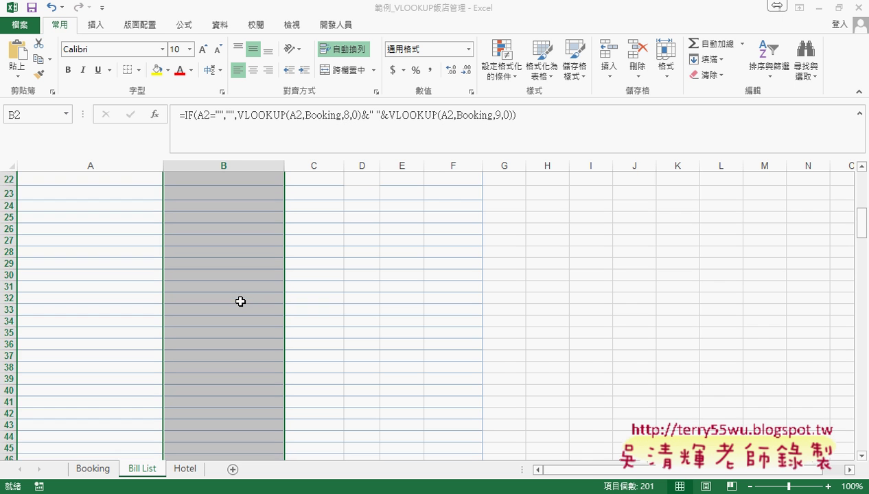
pyautogui.scroll(6, 240, 301)
pyautogui.scroll(1, 241, 302)
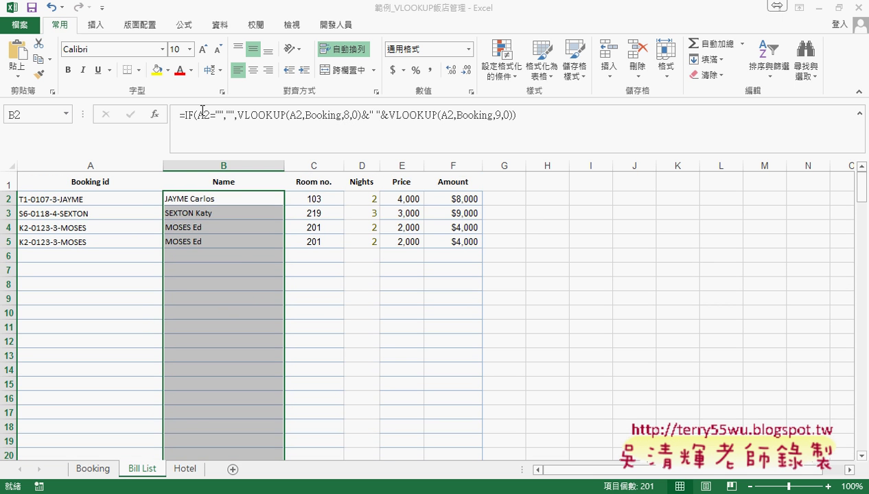
pyautogui.moveTo(184, 114); pyautogui.dragTo(234, 115)
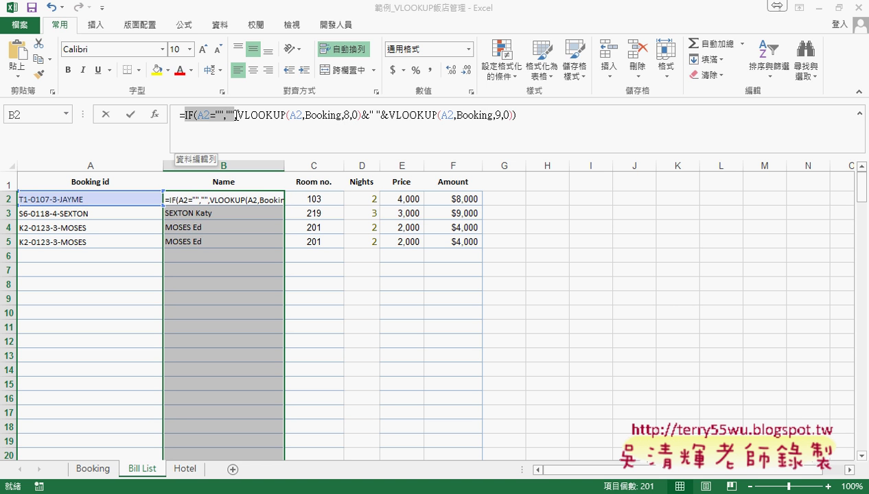
pyautogui.click(199, 115)
pyautogui.moveTo(199, 116); pyautogui.dragTo(225, 115)
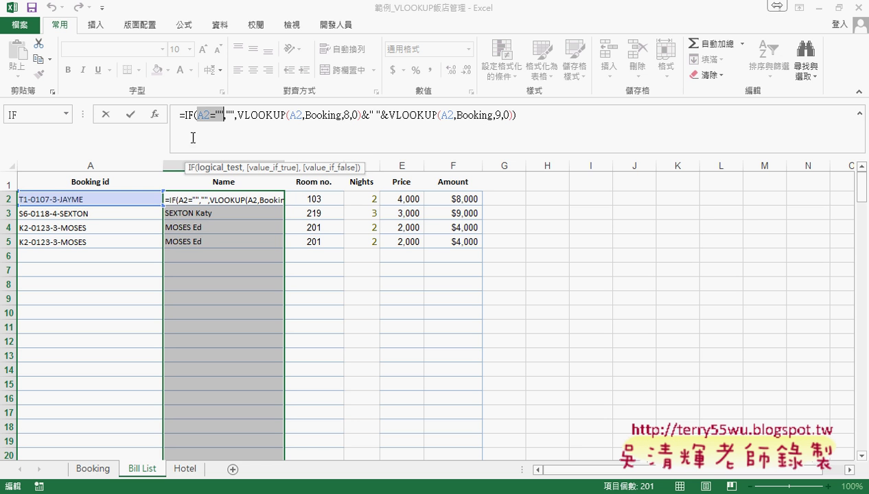
pyautogui.moveTo(214, 115); pyautogui.dragTo(222, 115)
# Close the hotel booking workbook without saving and shrink the formula bar to one line.
pyautogui.click(852, 7)
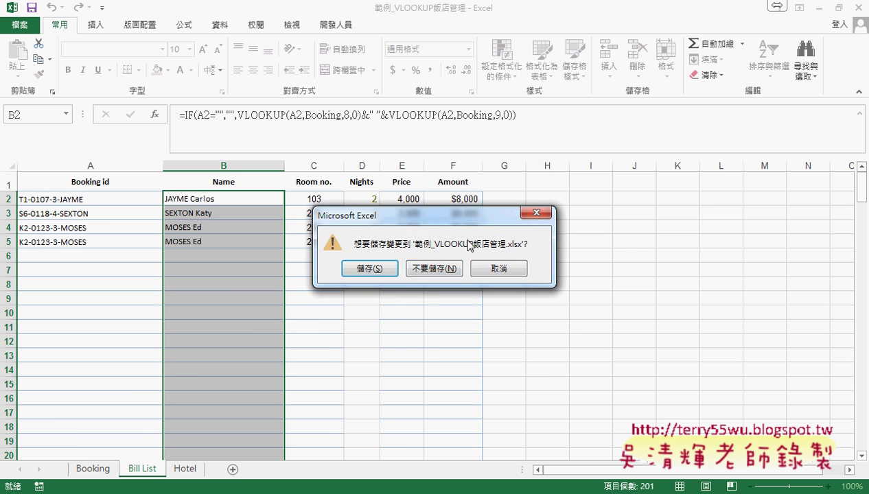
pyautogui.click(427, 269)
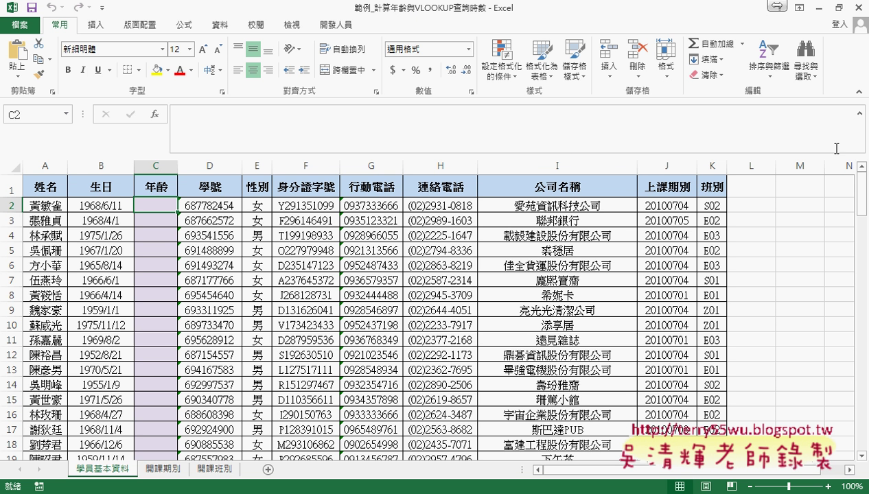
pyautogui.click(862, 118)
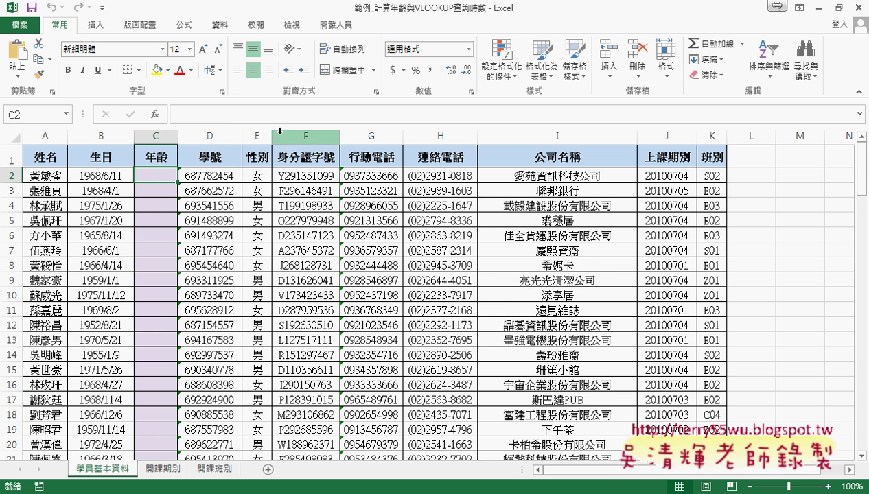
# Enter =DATEDIF(B2,TODAY(),"Y") in C2 and fill it down every student row.
pyautogui.click(210, 114)
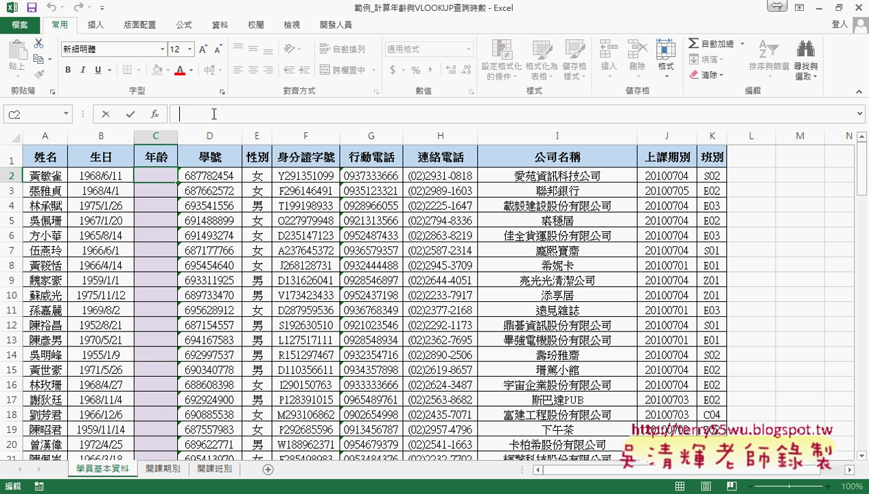
pyautogui.write('=d')
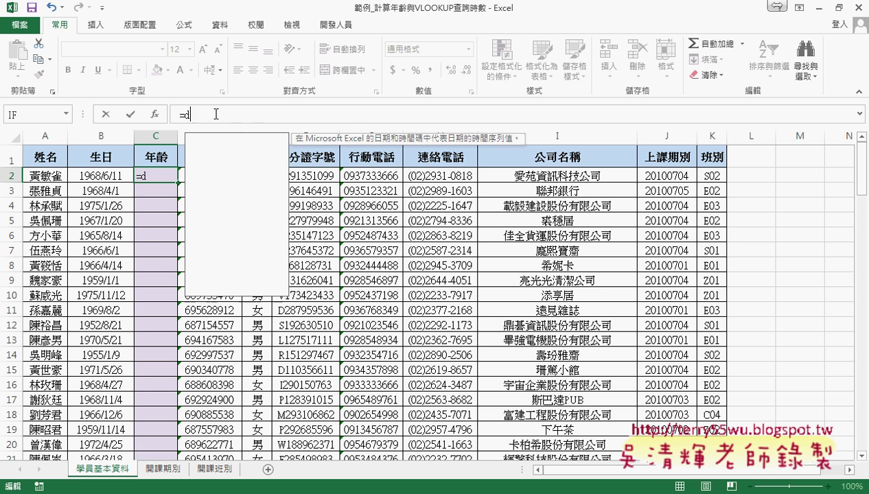
pyautogui.write('atedi')
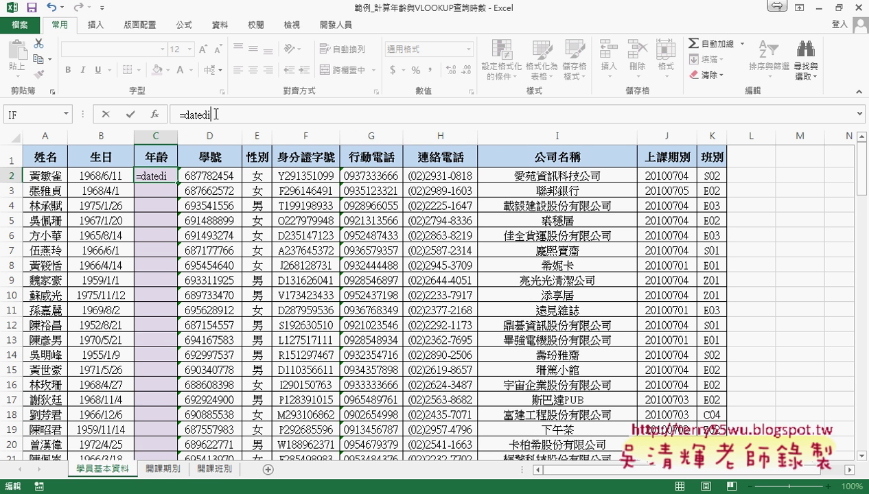
pyautogui.write('f(')
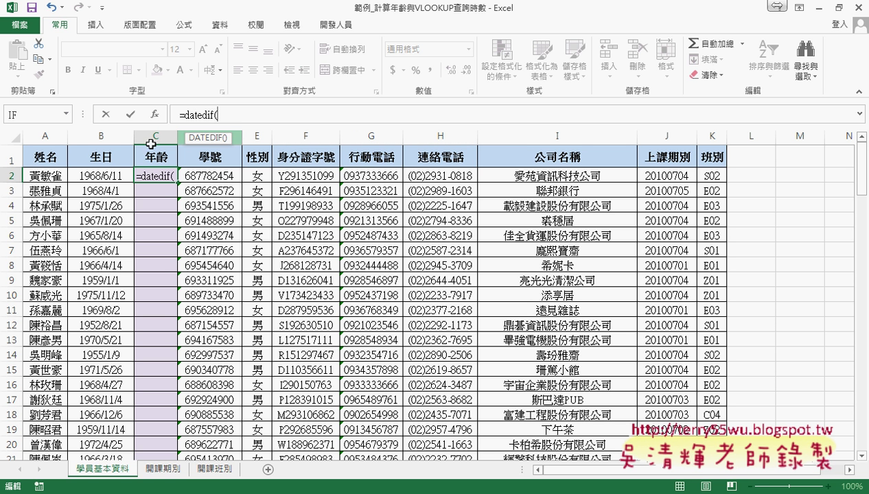
pyautogui.click(122, 178)
pyautogui.write(',')
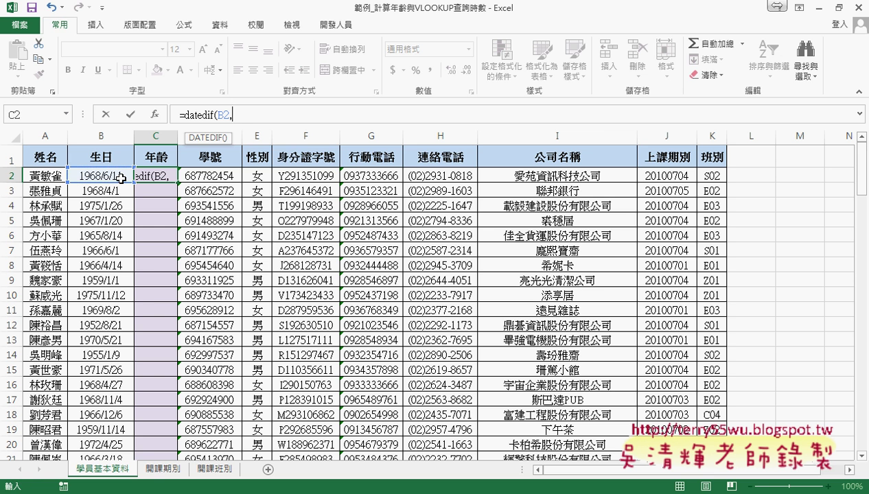
pyautogui.write('toda')
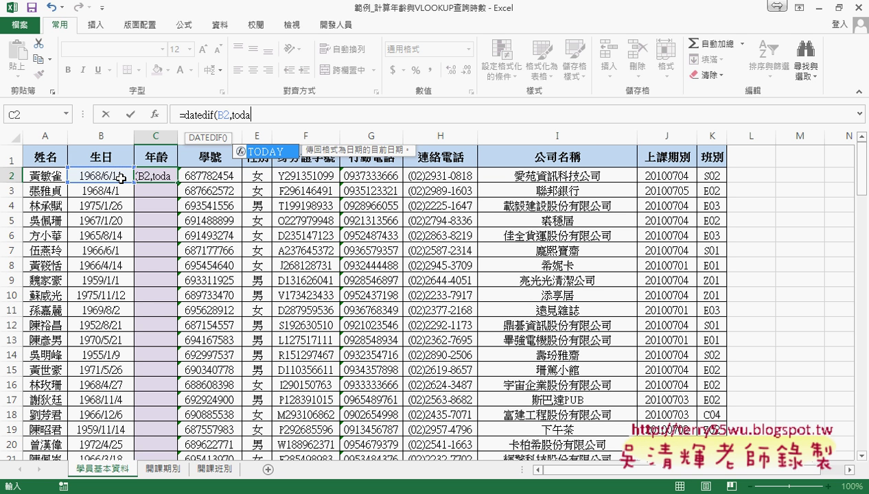
pyautogui.write('y()')
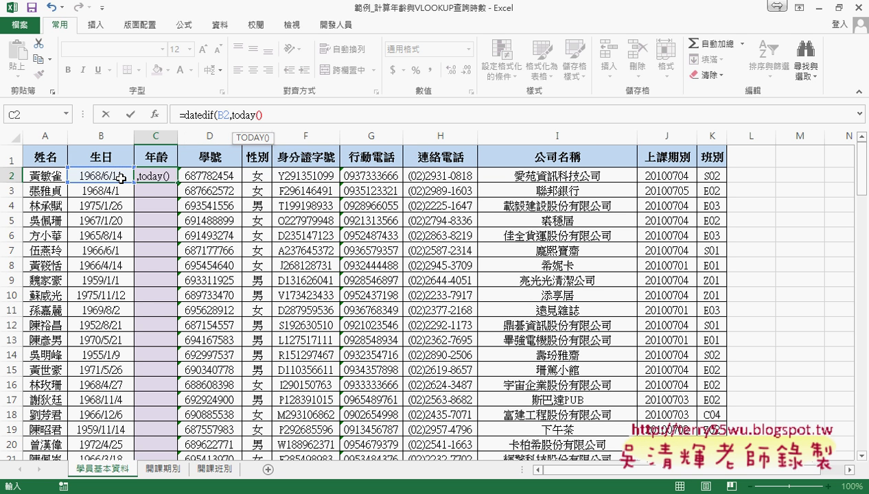
pyautogui.write(',"')
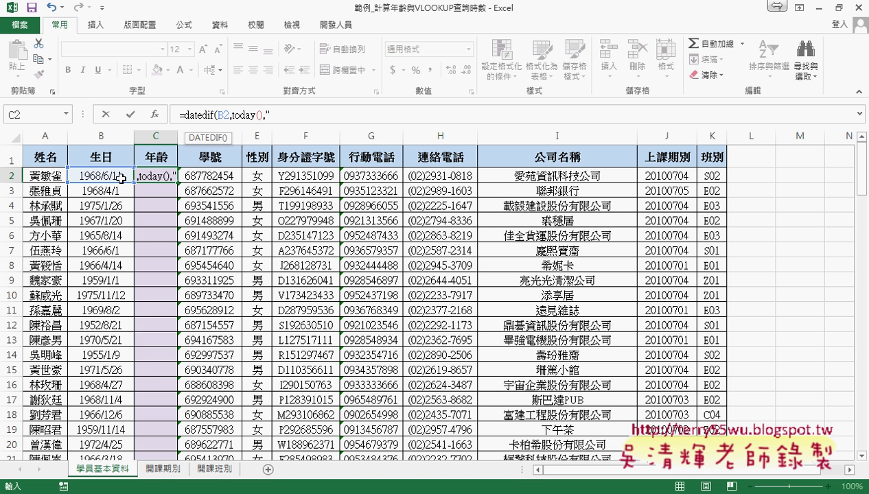
pyautogui.write('Y")')
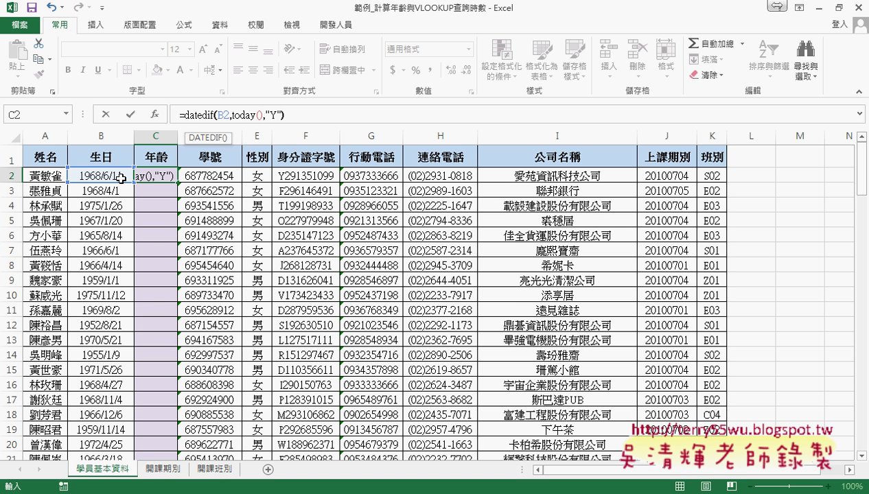
pyautogui.click(281, 116)
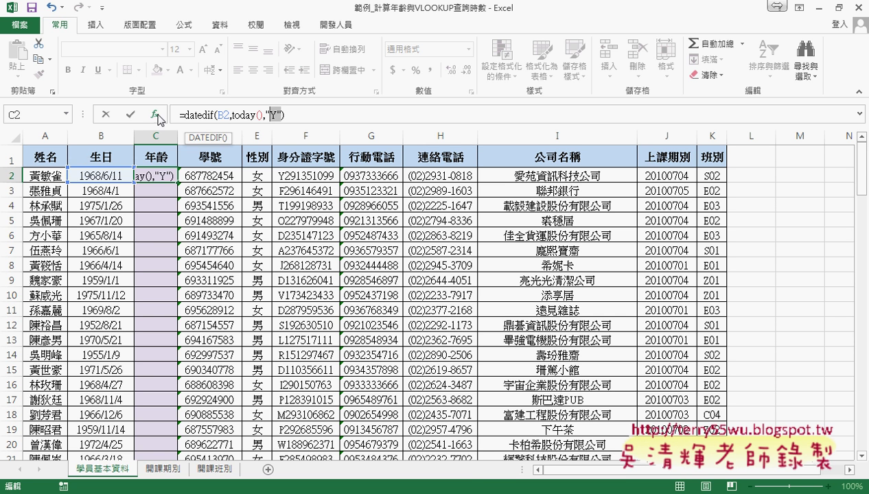
pyautogui.click(132, 114)
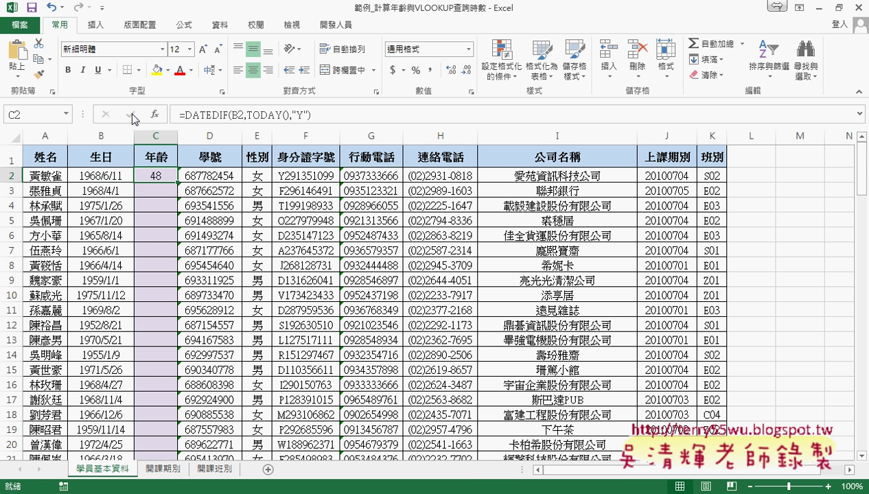
pyautogui.doubleClick(176, 183)
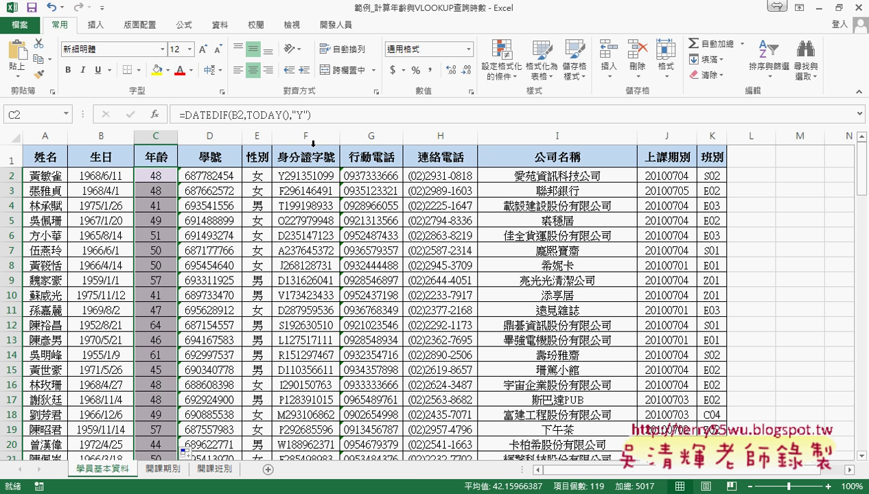
# Append &"歲" to C2's DATEDIF formula and fill it down column C.
pyautogui.click(339, 115)
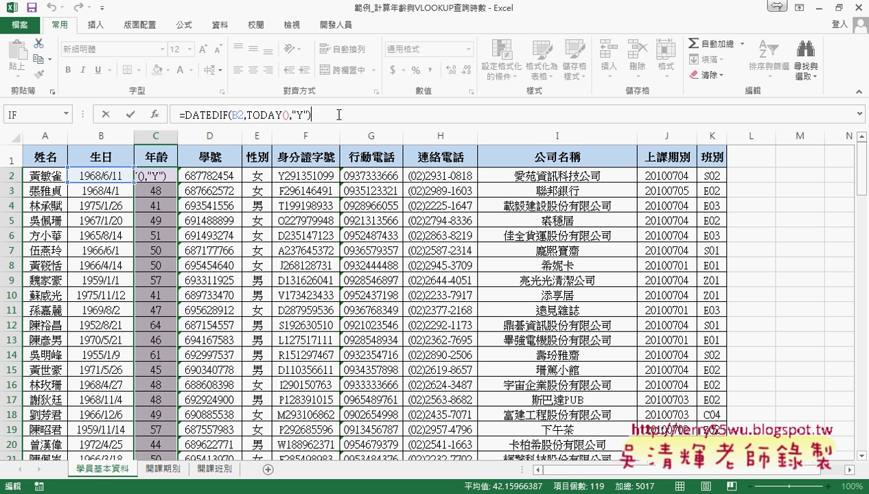
pyautogui.write('&"')
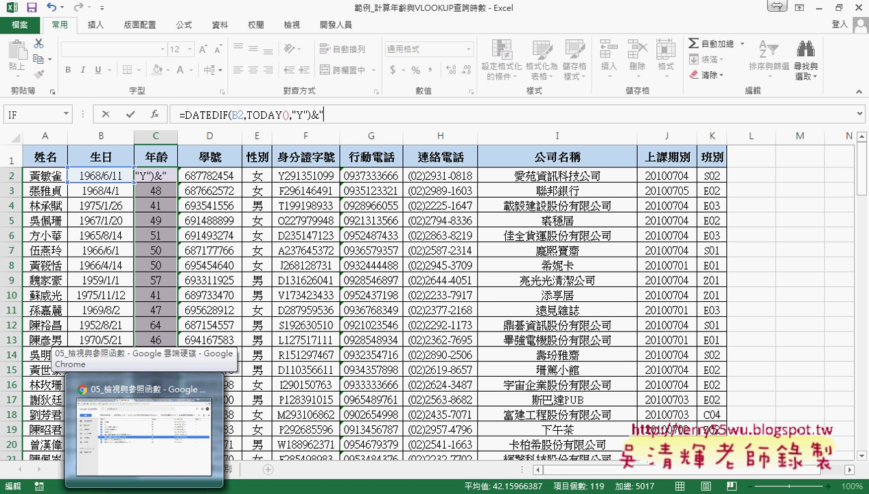
pyautogui.write('歲')
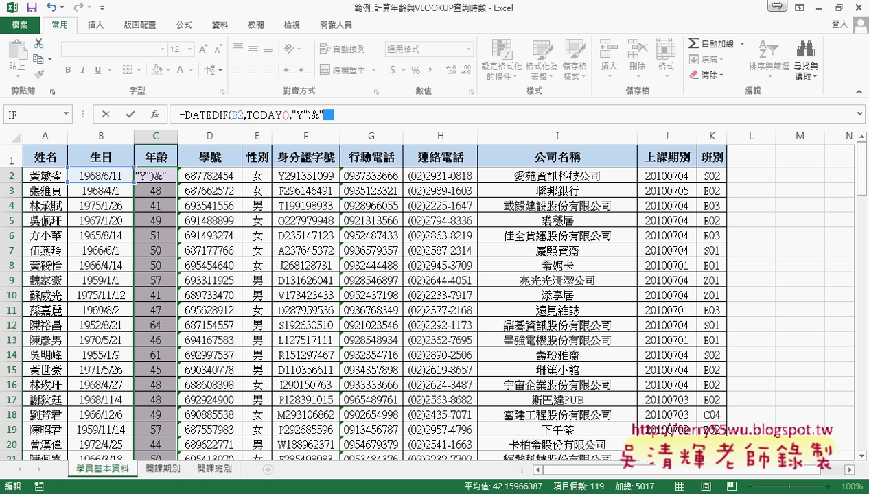
pyautogui.write('"')
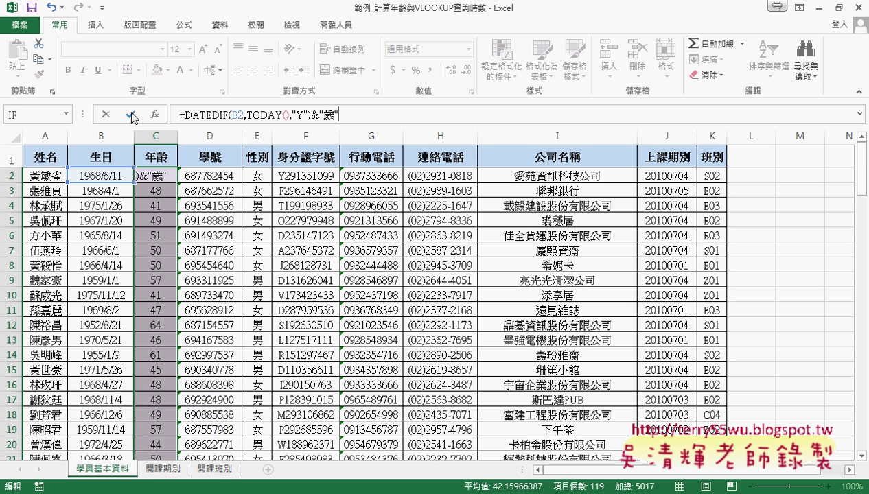
pyautogui.press('Return')
pyautogui.click(165, 176)
pyautogui.doubleClick(177, 183)
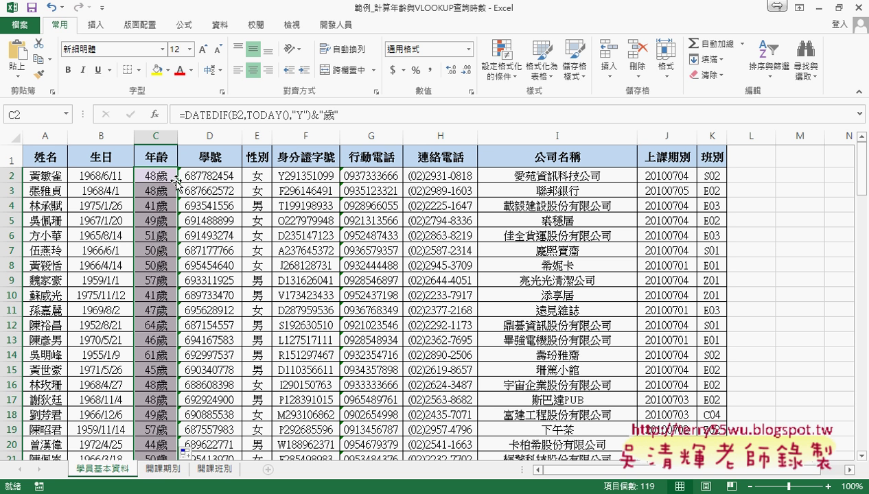
# Undo the fill and the 歲 suffix so C2 holds the plain DATEDIF formula again.
pyautogui.hotkey('ctrl', 'z')
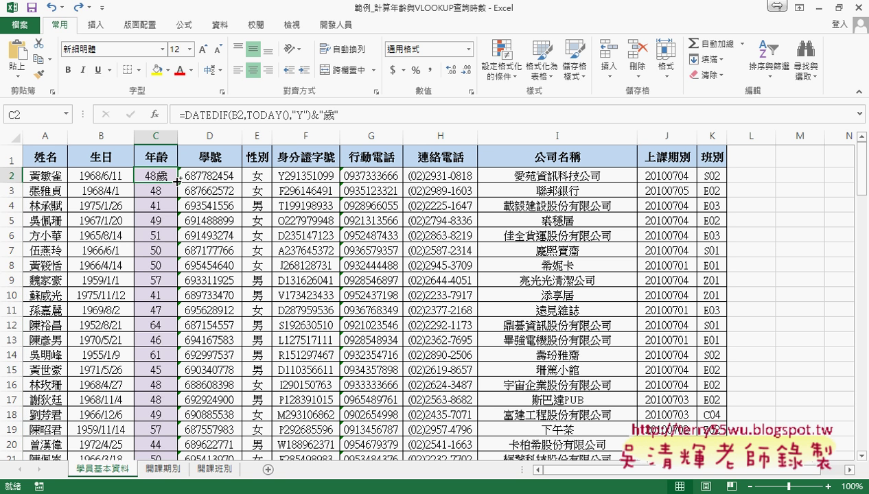
pyautogui.hotkey('ctrl', 'z')
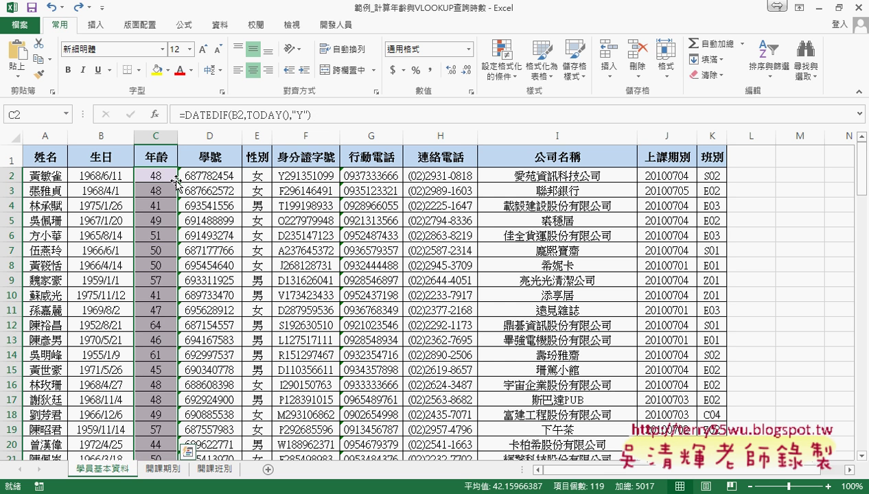
pyautogui.click(163, 178)
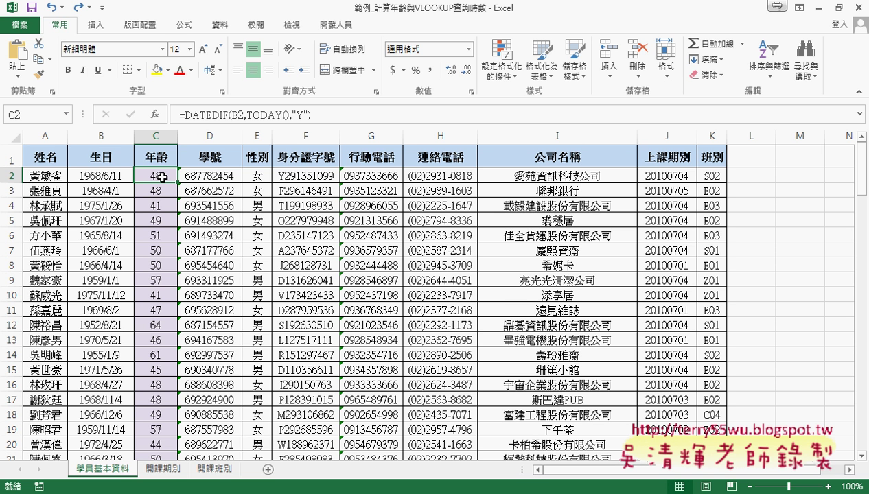
# Select the ages C2:C120 and open Format Cells for them.
pyautogui.rightClick(163, 178)
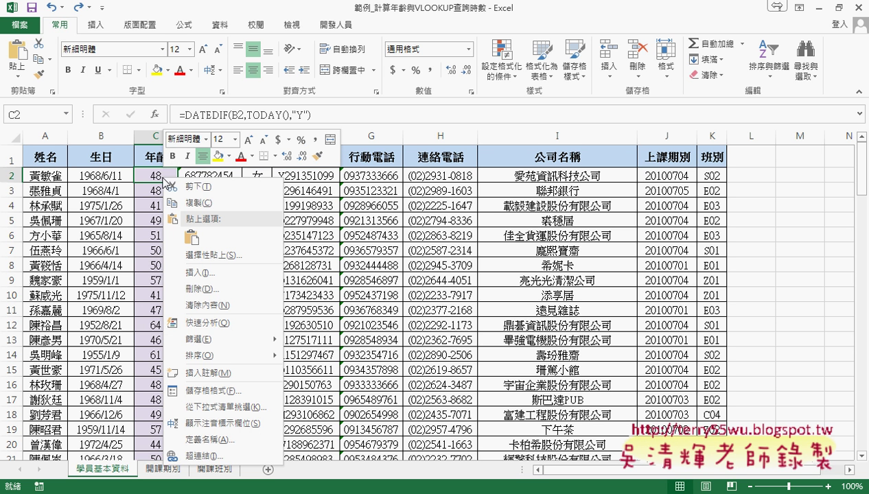
pyautogui.click(162, 176)
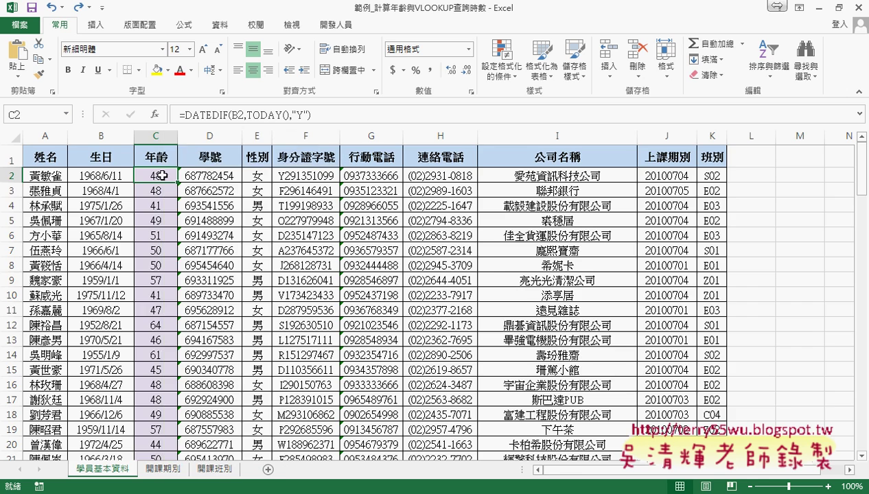
pyautogui.hotkey('ctrl', 'shift', 'Down')
pyautogui.rightClick(162, 176)
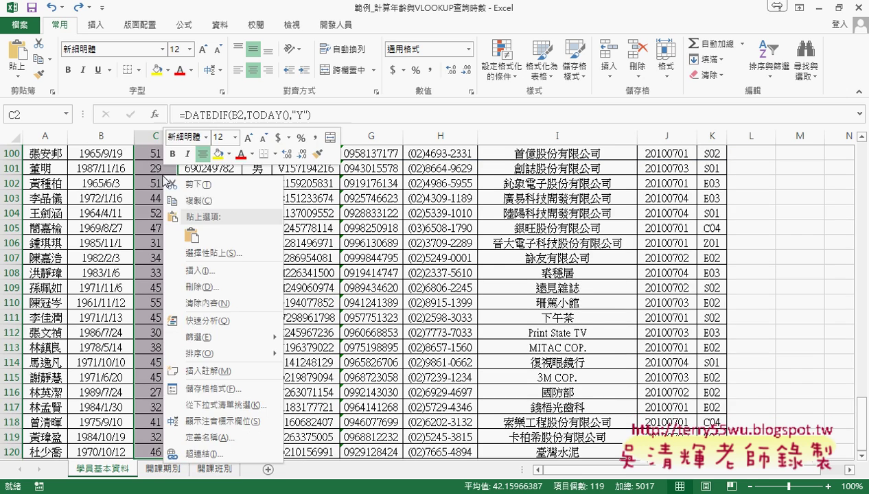
pyautogui.click(240, 389)
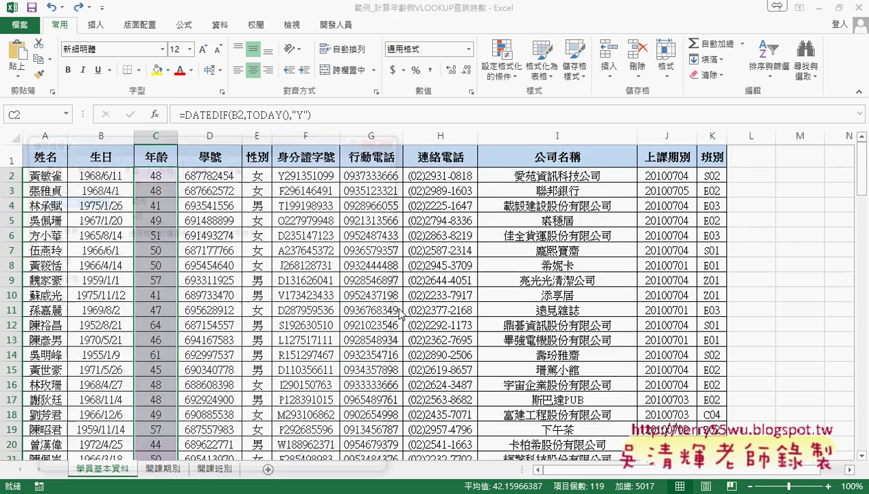
pyautogui.moveTo(318, 143); pyautogui.dragTo(676, 135)
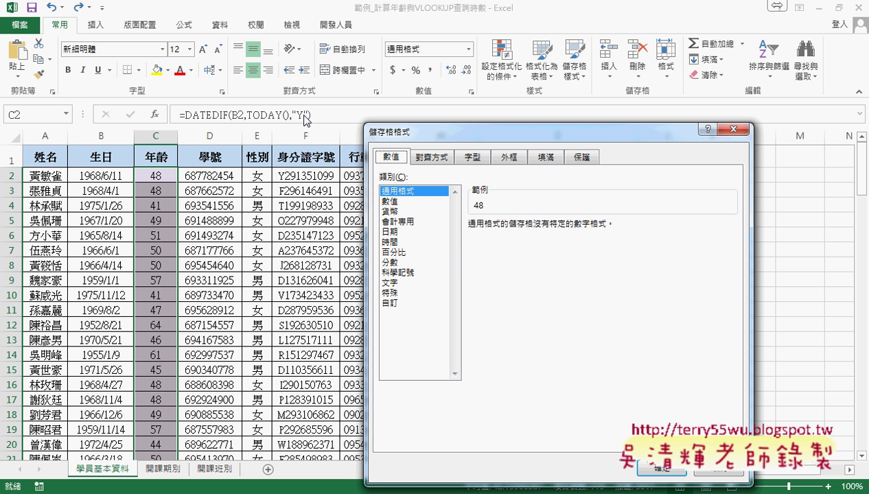
# Start a Custom number format code of 0 with a 歲 suffix.
pyautogui.click(389, 303)
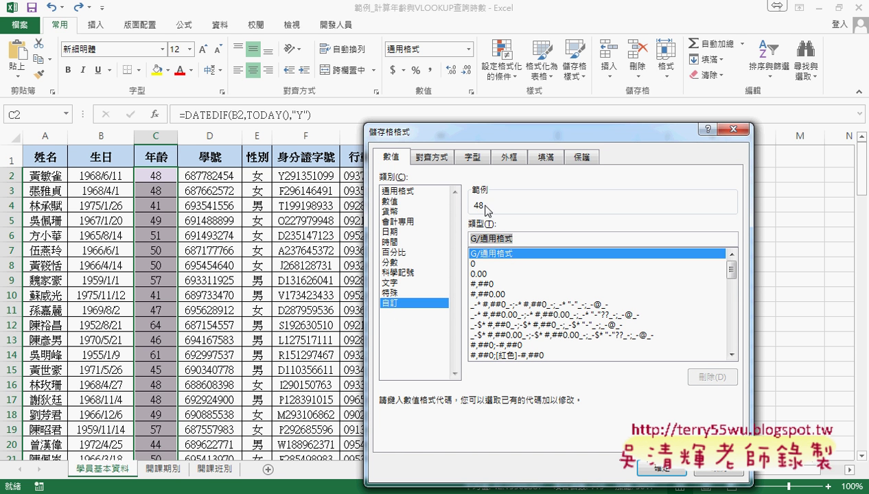
pyautogui.write('0')
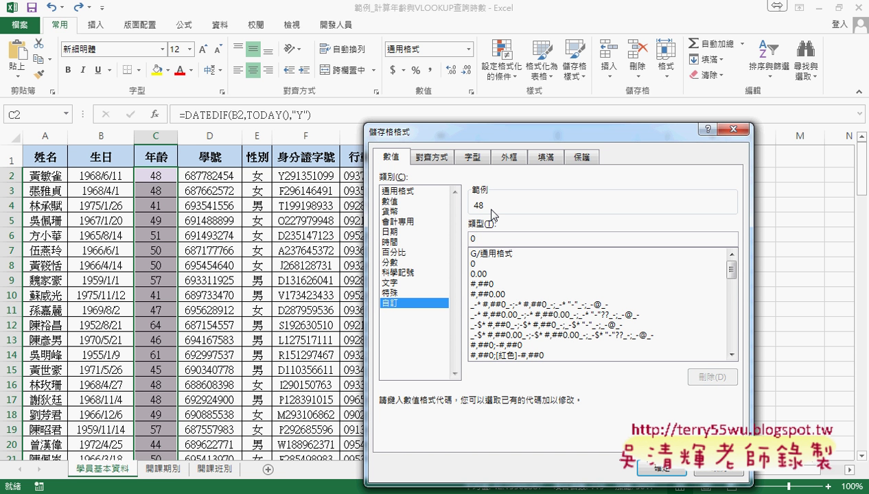
pyautogui.write('""')
pyautogui.press('Left')
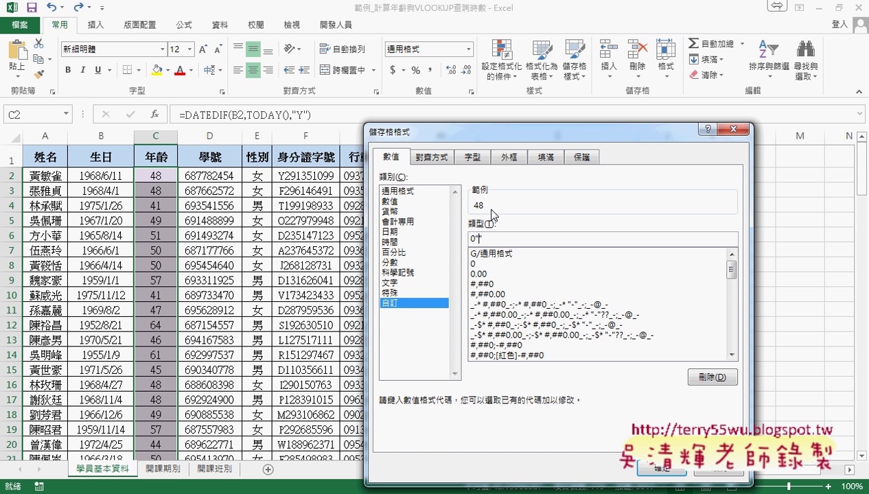
pyautogui.write('ㄙㄨ歲')
# Finalize the custom code as 0"歲" and apply it to the age cells.
pyautogui.click(395, 202)
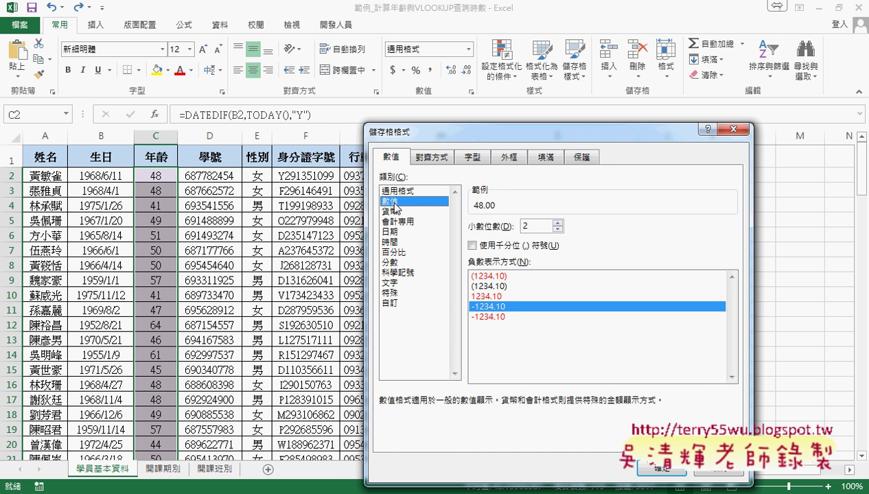
pyautogui.click(558, 229)
pyautogui.click(558, 230)
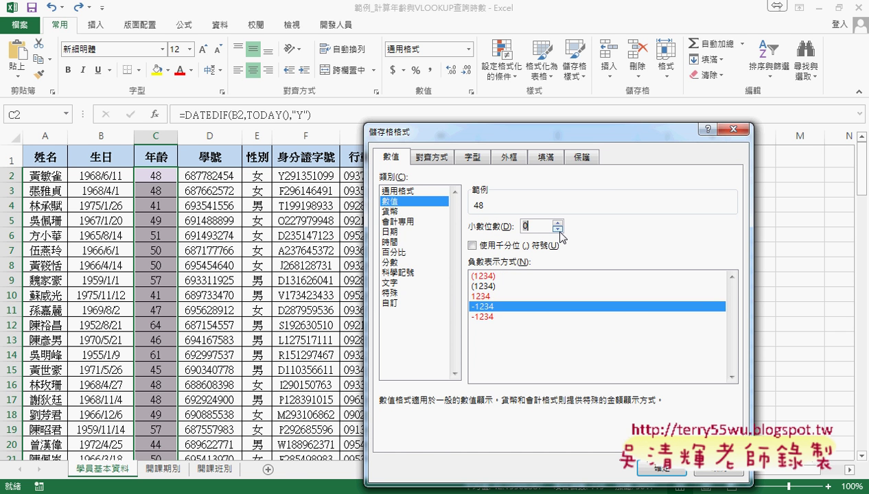
pyautogui.click(396, 303)
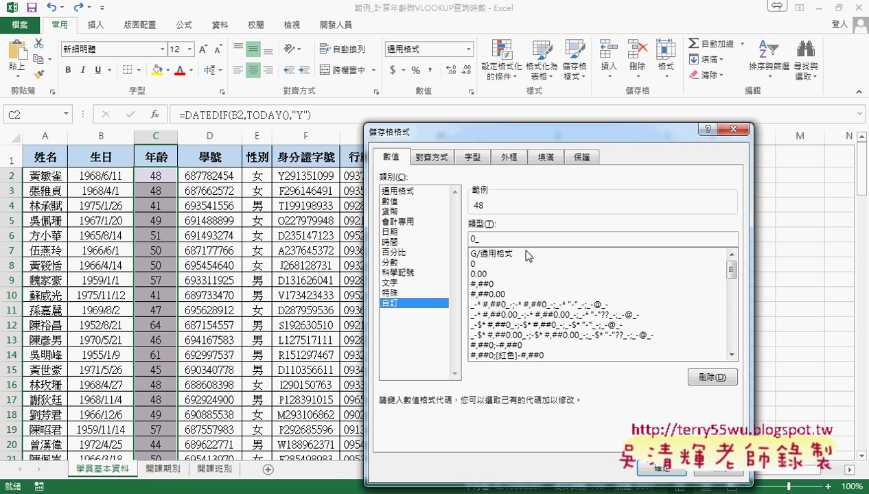
pyautogui.click(481, 241)
pyautogui.write('""')
pyautogui.press('Left')
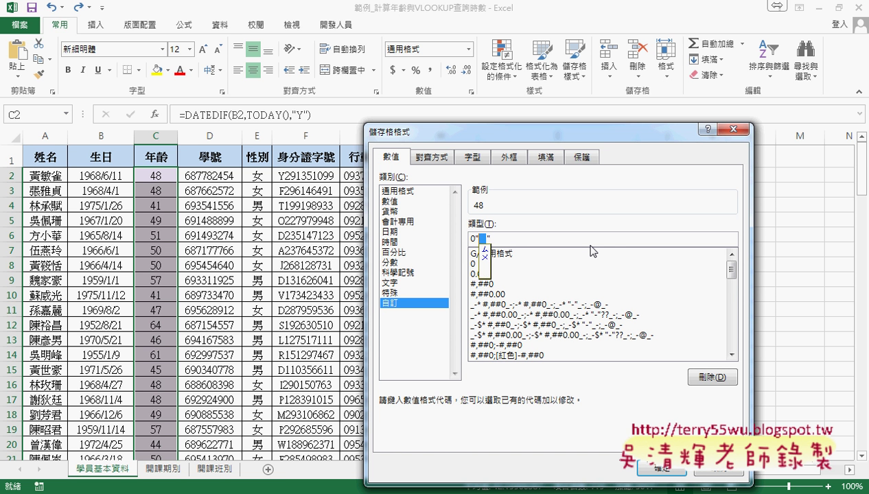
pyautogui.write('歲')
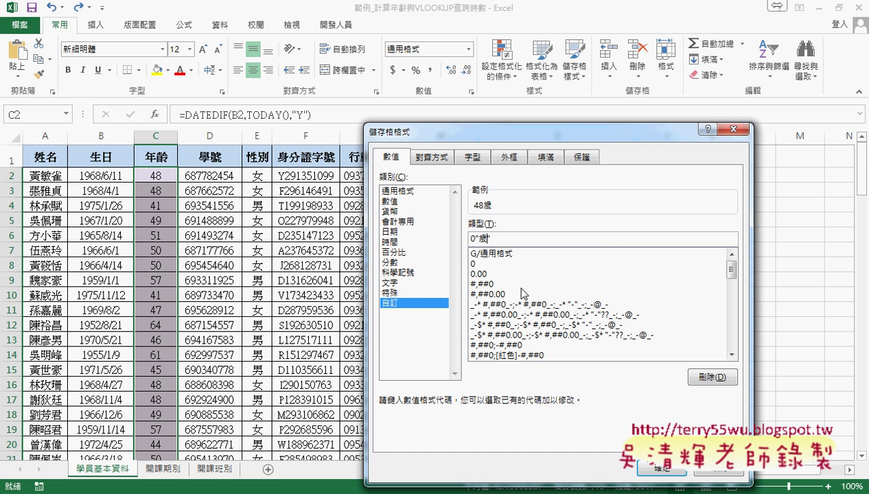
pyautogui.click(659, 471)
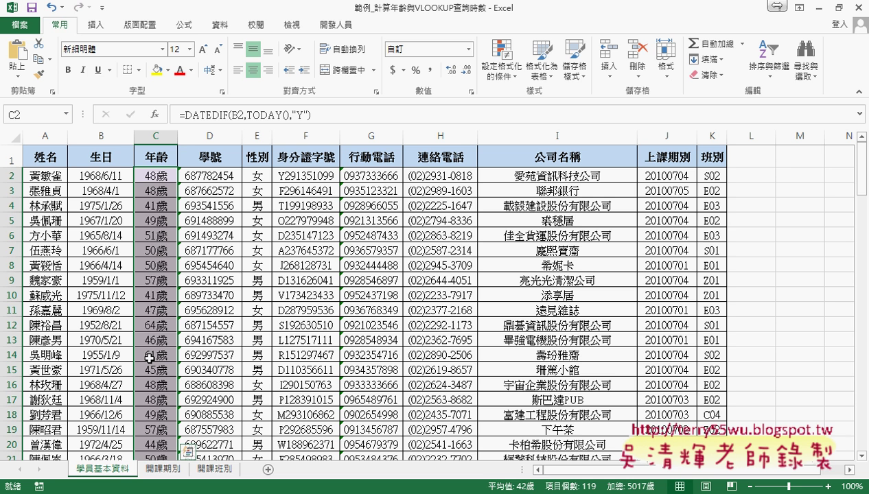
pyautogui.click(163, 176)
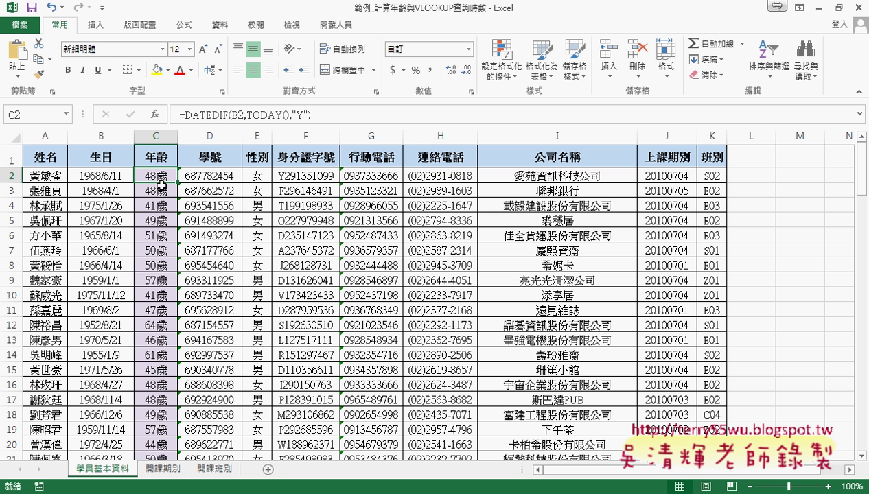
# On 開課期別, inspect start date C2, empty 結束日期 cell D2 and class code B2.
pyautogui.click(164, 470)
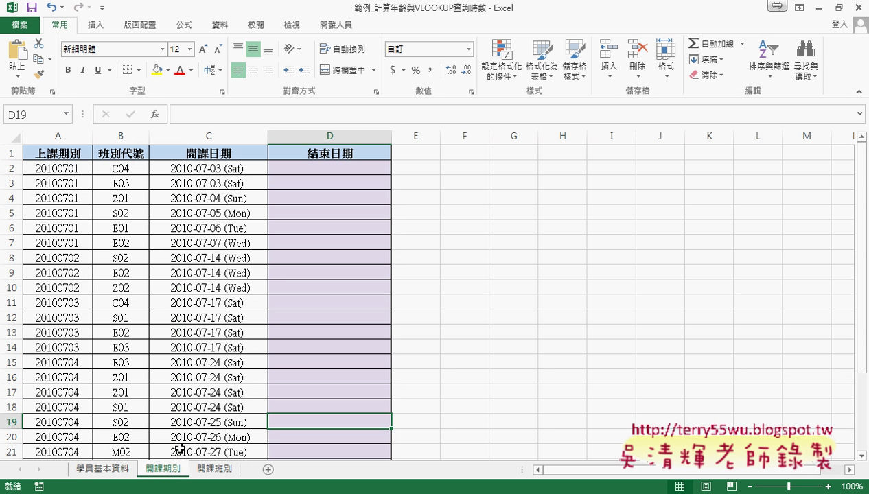
pyautogui.click(254, 169)
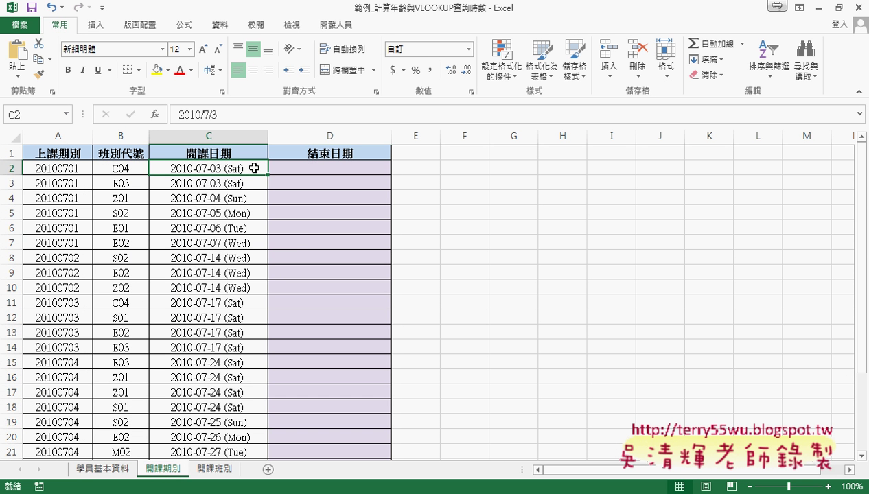
pyautogui.click(356, 168)
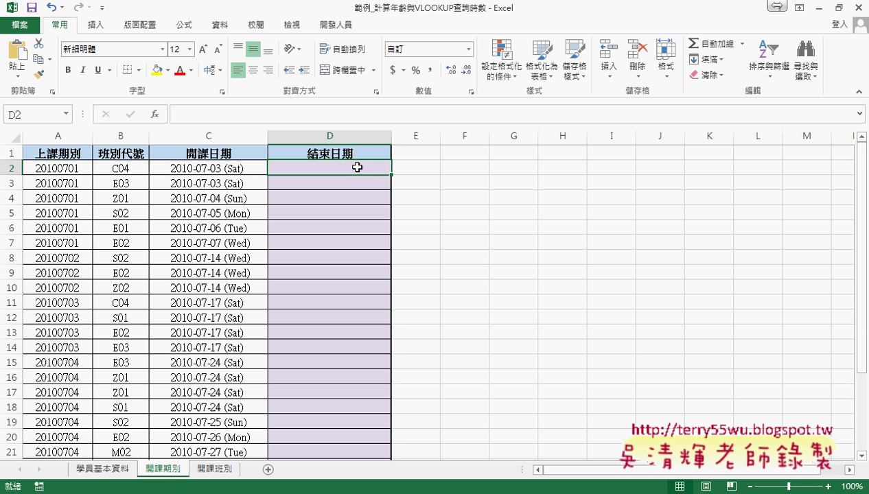
pyautogui.click(139, 168)
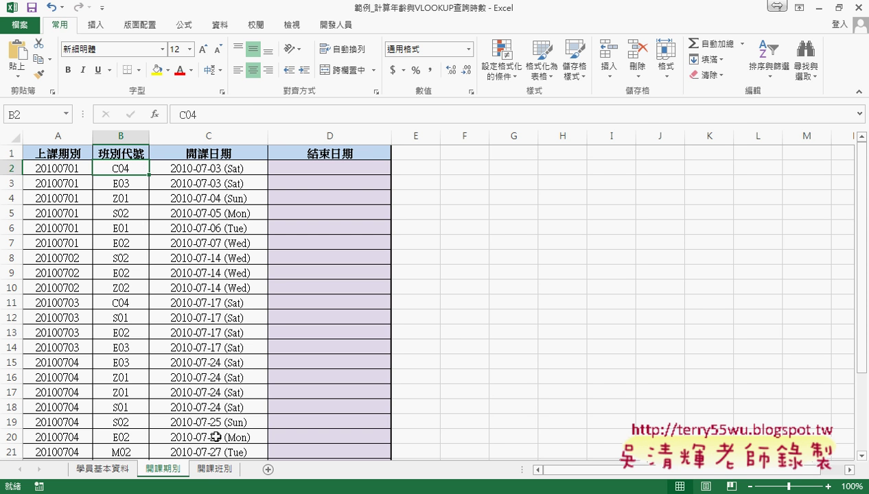
# On the 開課班別 sheet, check the workbook's defined names in the Name Manager.
pyautogui.click(221, 470)
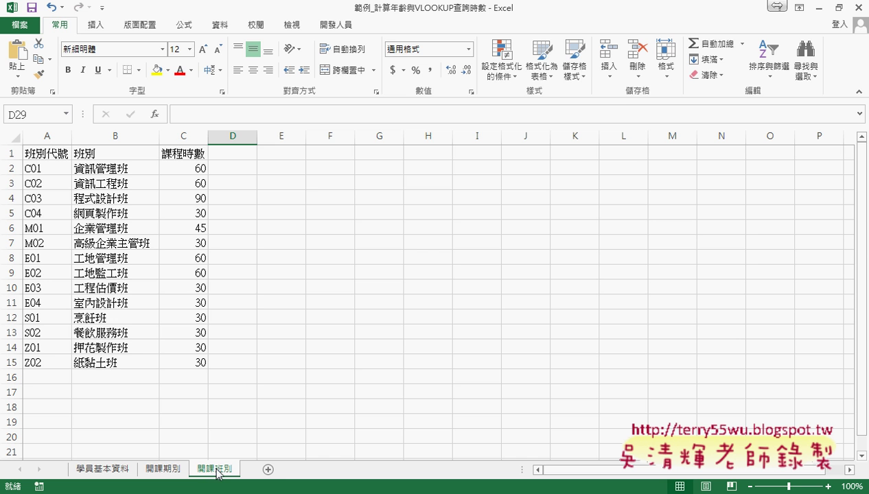
pyautogui.click(193, 26)
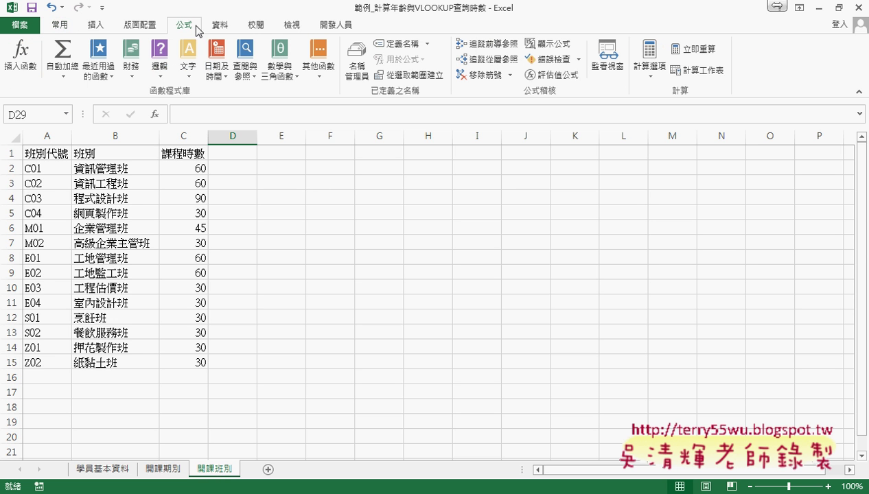
pyautogui.click(359, 73)
pyautogui.click(589, 97)
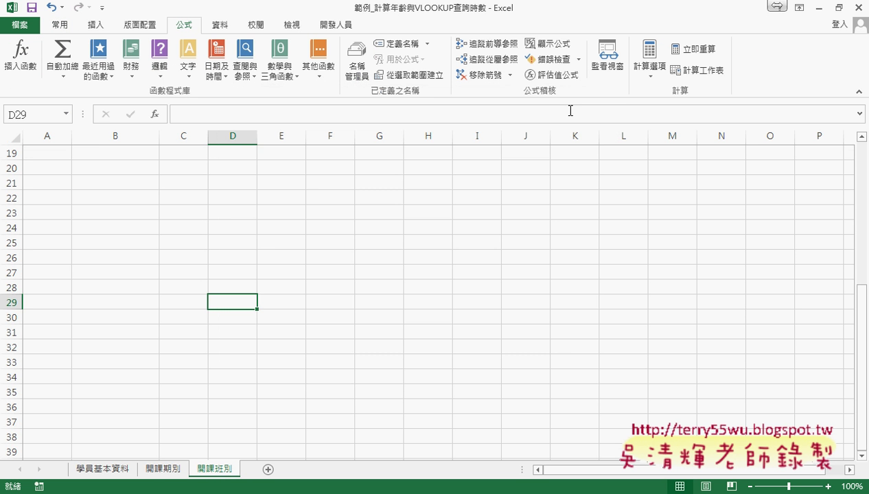
# Return to the 開課班別 sheet and scroll to the top of the class list.
pyautogui.click(170, 469)
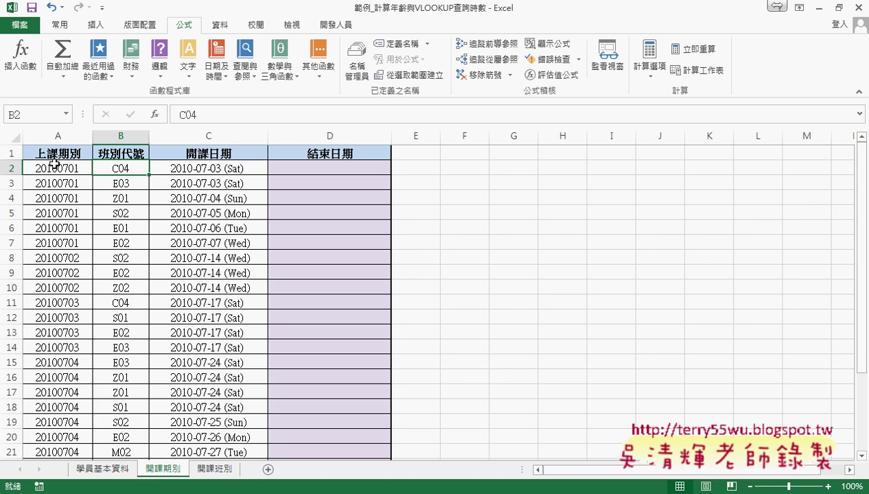
pyautogui.click(220, 471)
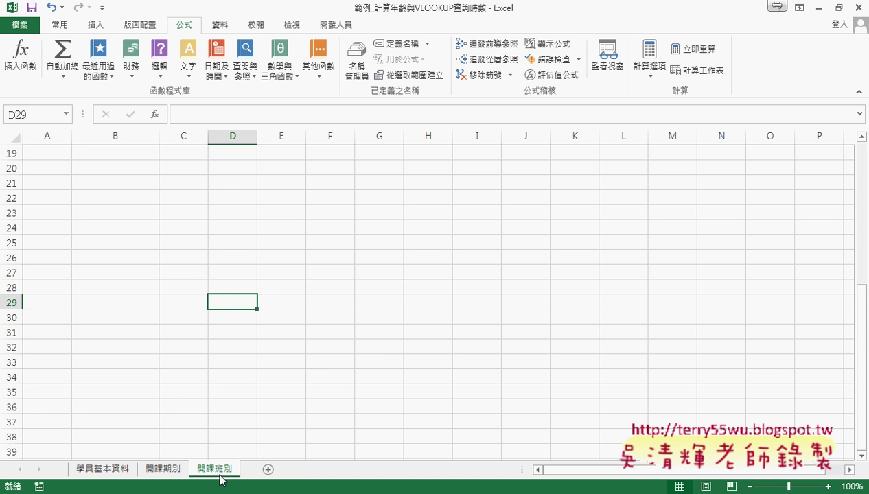
pyautogui.scroll(5, 231, 377)
pyautogui.scroll(1, 231, 378)
# Name the range A2:C15 開課班別 via the Name Box.
pyautogui.moveTo(34, 154)
pyautogui.mouseDown()
pyautogui.moveTo(84, 203)
pyautogui.moveTo(194, 372)
pyautogui.mouseUp()
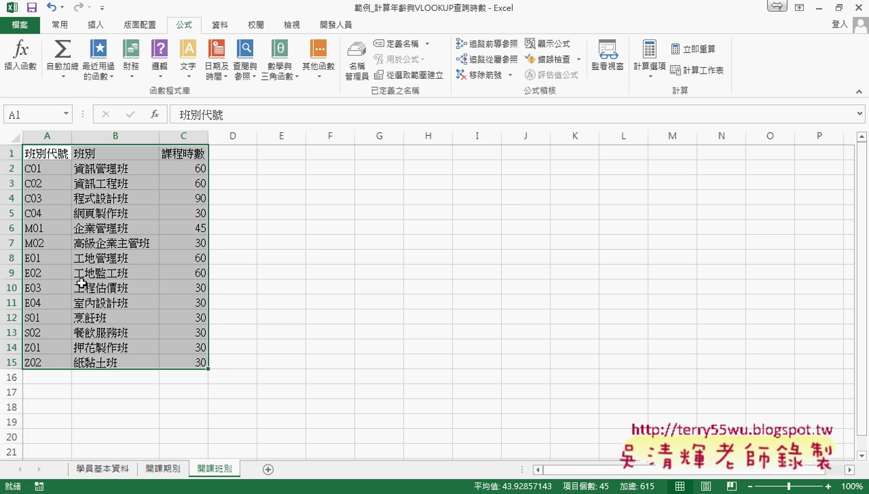
pyautogui.doubleClick(215, 470)
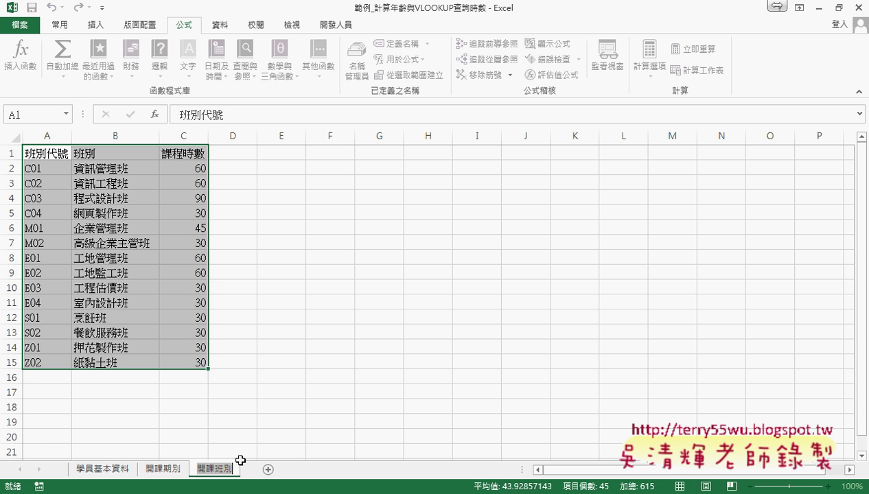
pyautogui.moveTo(48, 171)
pyautogui.mouseDown()
pyautogui.moveTo(103, 197)
pyautogui.moveTo(198, 362)
pyautogui.mouseUp()
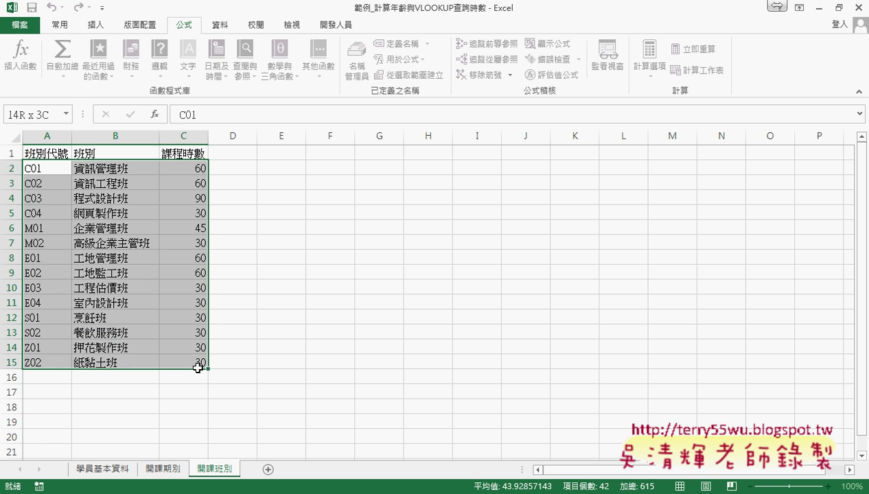
pyautogui.click(56, 116)
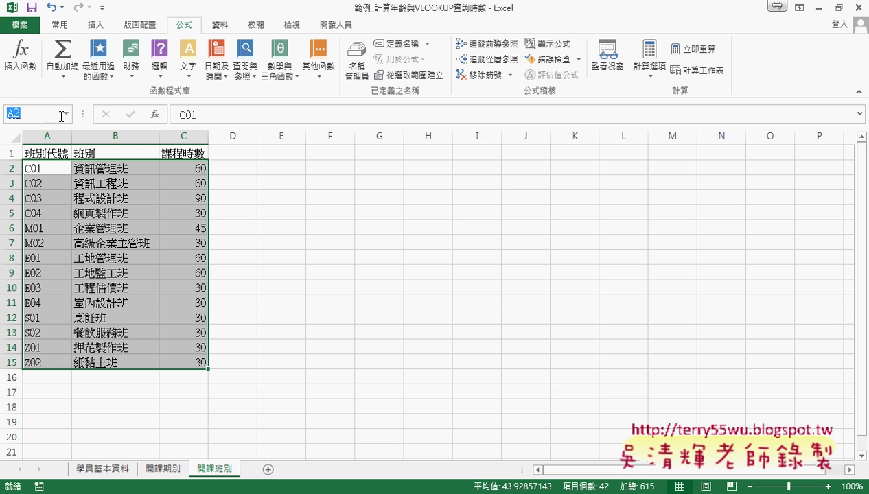
pyautogui.write('開課班別')
pyautogui.press('Return')
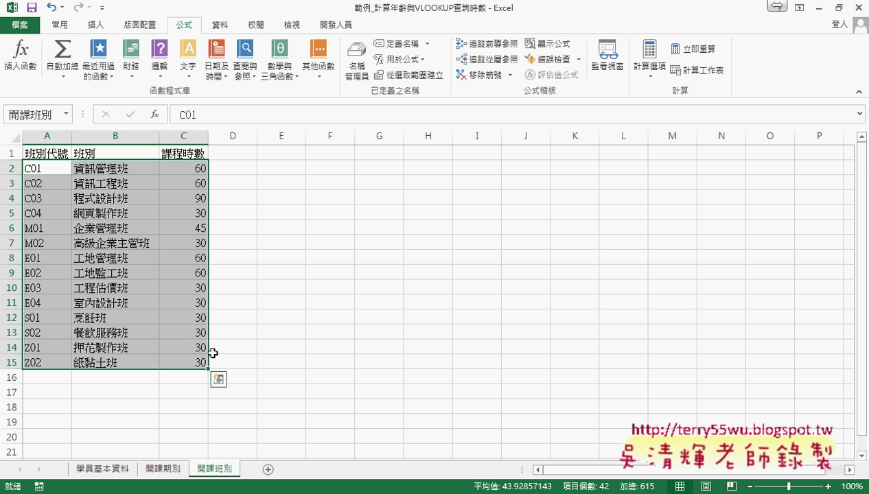
pyautogui.click(39, 216)
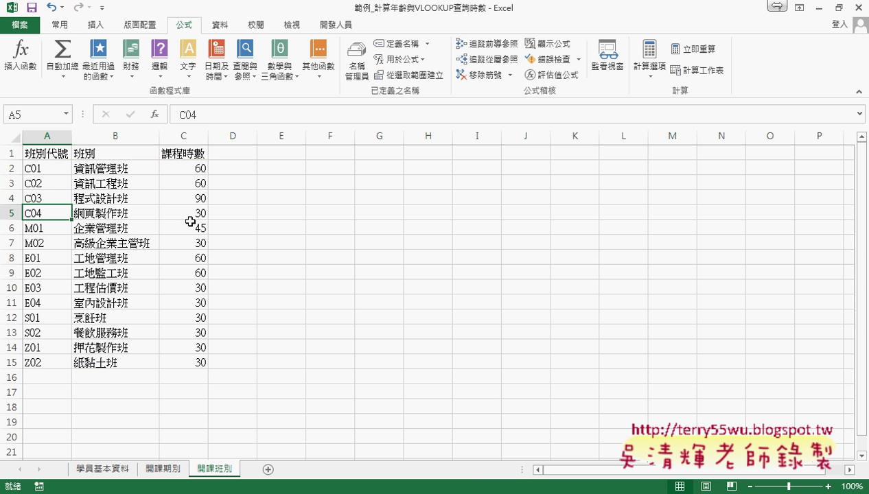
# Check C04's course hours, then go back to 開課期別 and select D2.
pyautogui.click(198, 215)
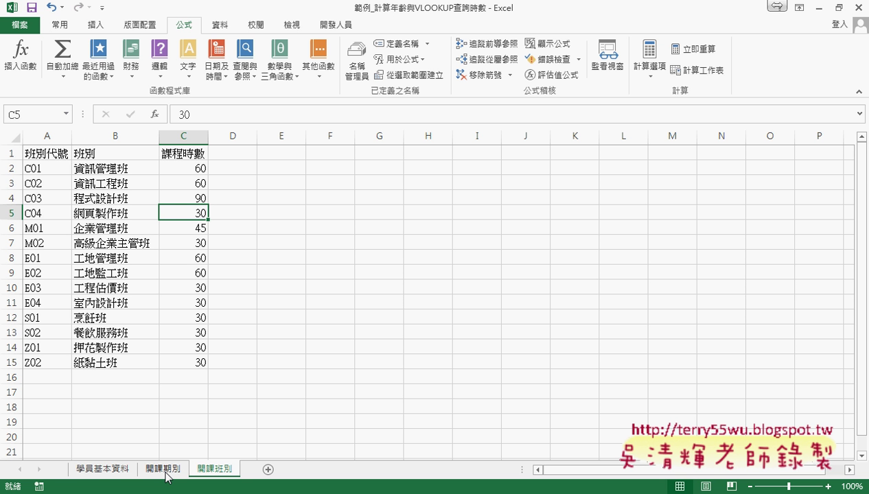
pyautogui.click(166, 470)
pyautogui.click(335, 171)
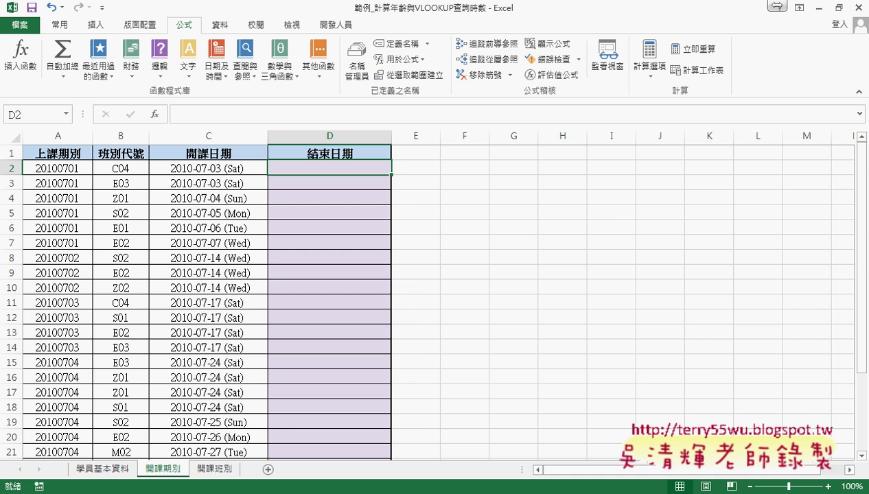
# Check the calendar date and look at class code C04 in B2.
pyautogui.click(851, 493)
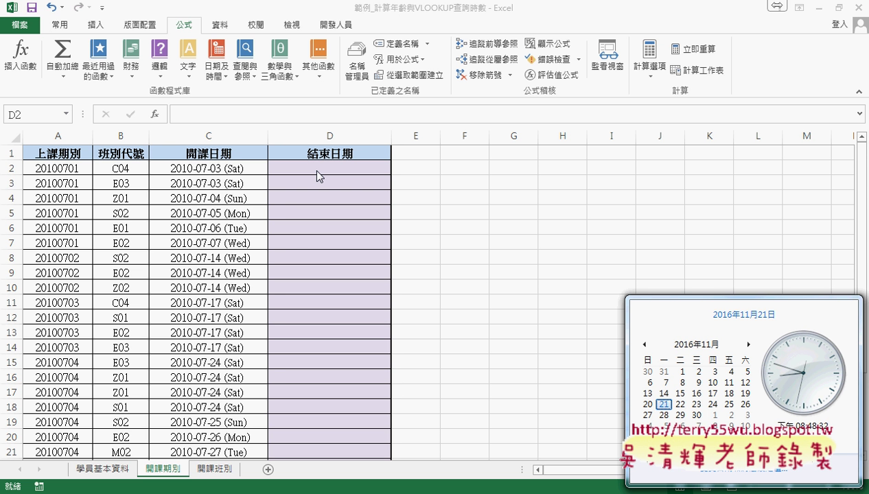
pyautogui.click(316, 171)
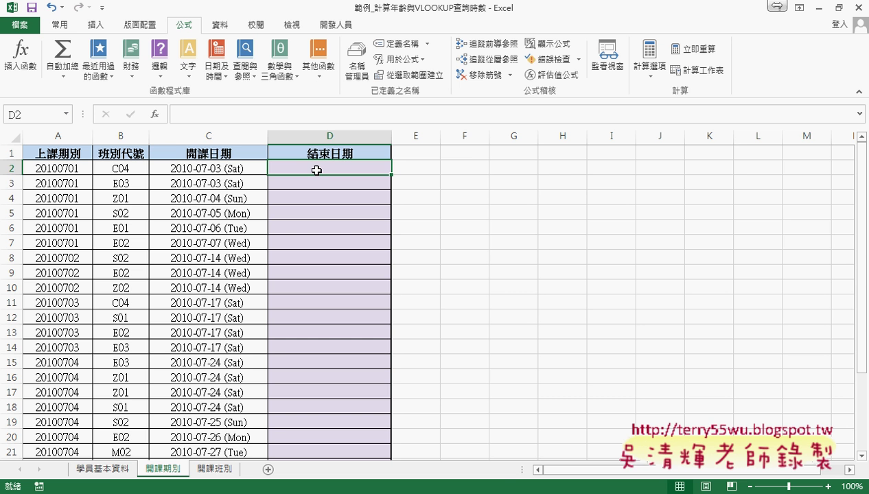
pyautogui.click(135, 169)
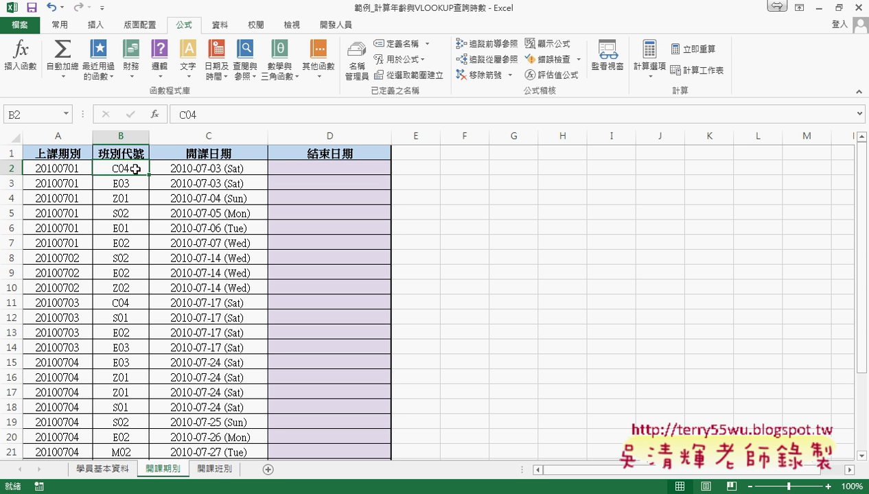
# Choose F2 as a scratch cell for the lookup formula.
pyautogui.click(473, 169)
pyautogui.click(515, 169)
pyautogui.click(562, 168)
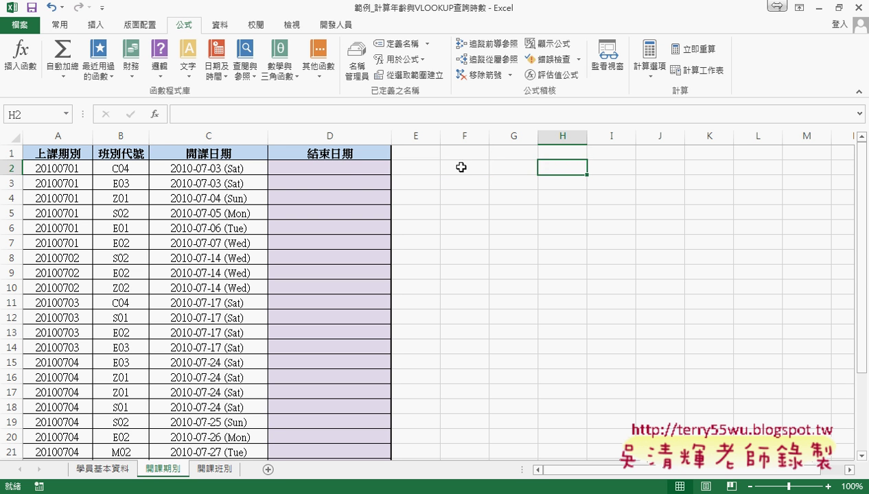
pyautogui.click(357, 167)
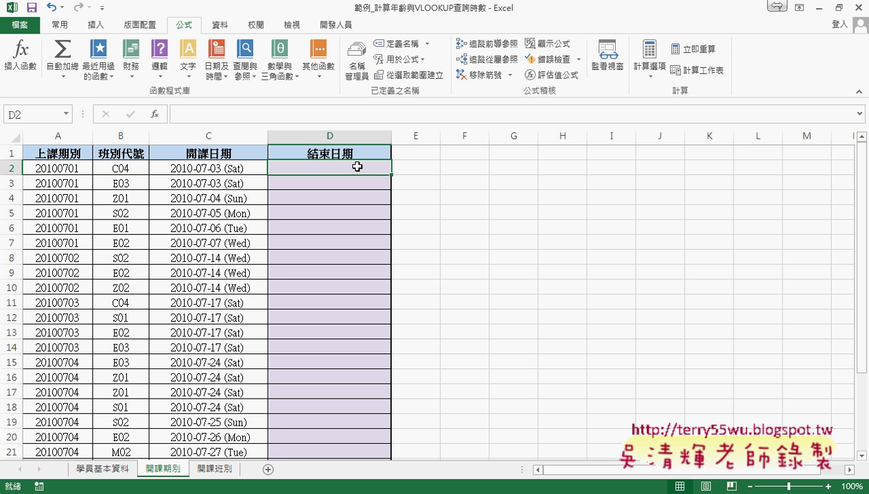
pyautogui.click(468, 168)
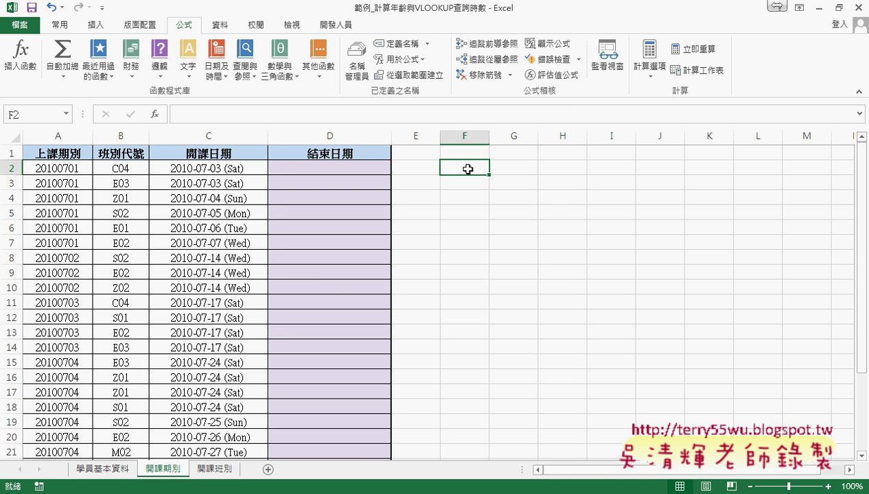
# Insert the VLOOKUP function into F2 from the recently used category.
pyautogui.click(155, 114)
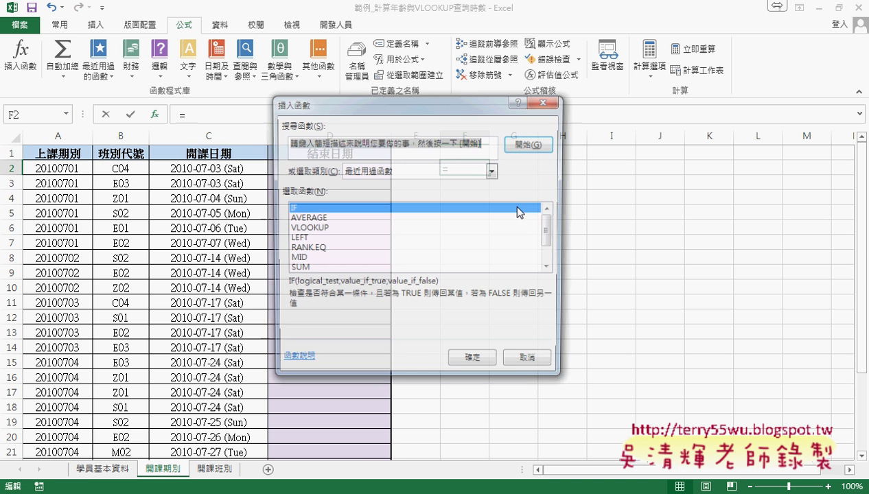
pyautogui.click(395, 172)
pyautogui.click(396, 184)
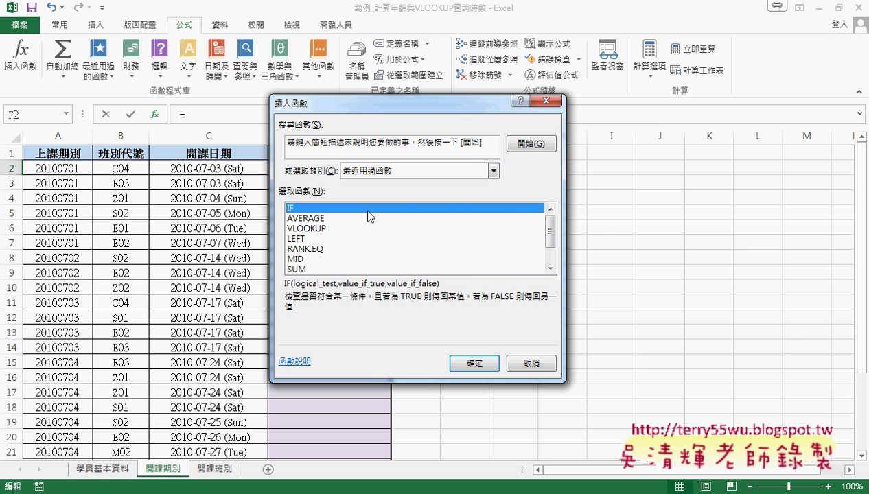
pyautogui.click(313, 229)
pyautogui.doubleClick(313, 229)
pyautogui.moveTo(287, 107); pyautogui.dragTo(458, 185)
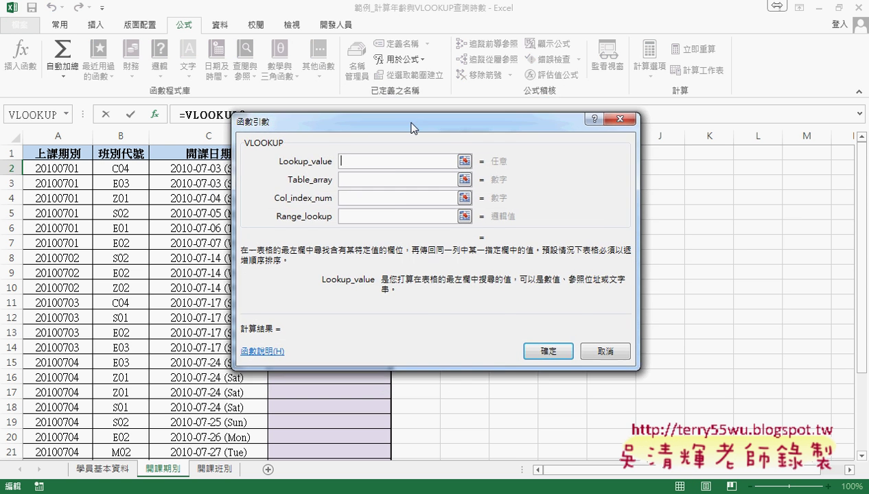
# Set VLOOKUP arguments to B2, 開課班別, 3 and 0, giving =VLOOKUP(B2,開課班別,3,0).
pyautogui.click(121, 168)
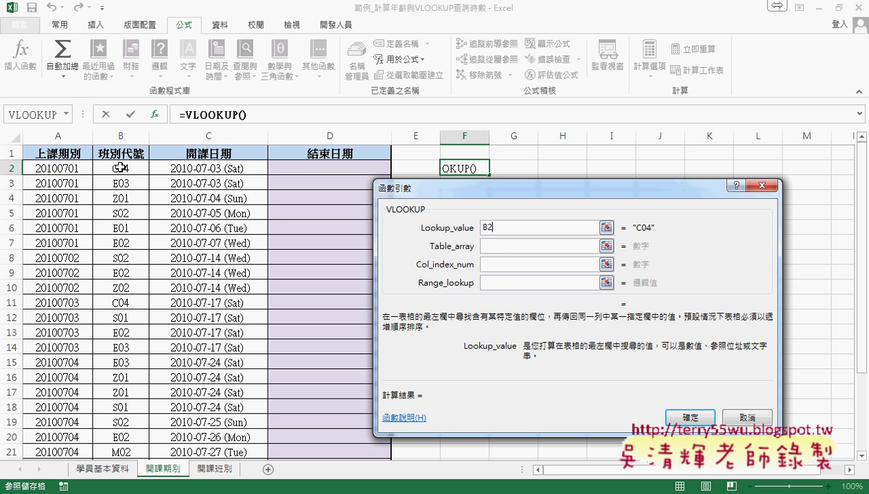
pyautogui.click(501, 245)
pyautogui.press('F3')
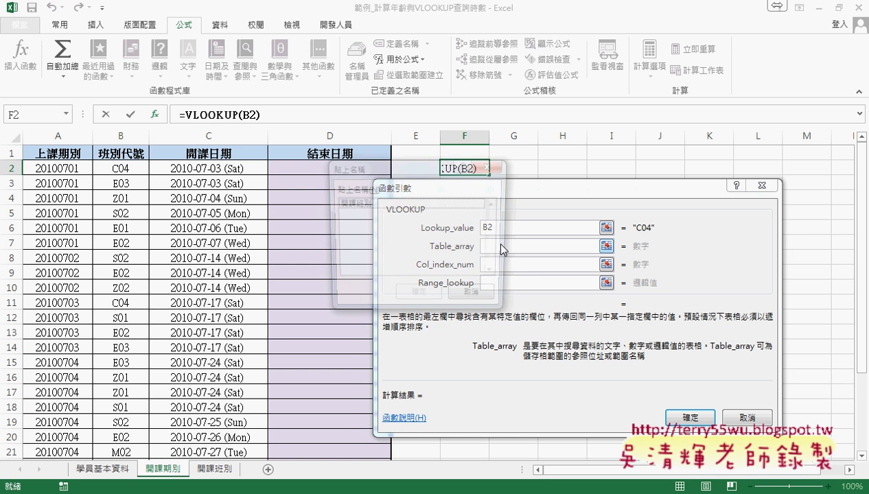
pyautogui.doubleClick(386, 203)
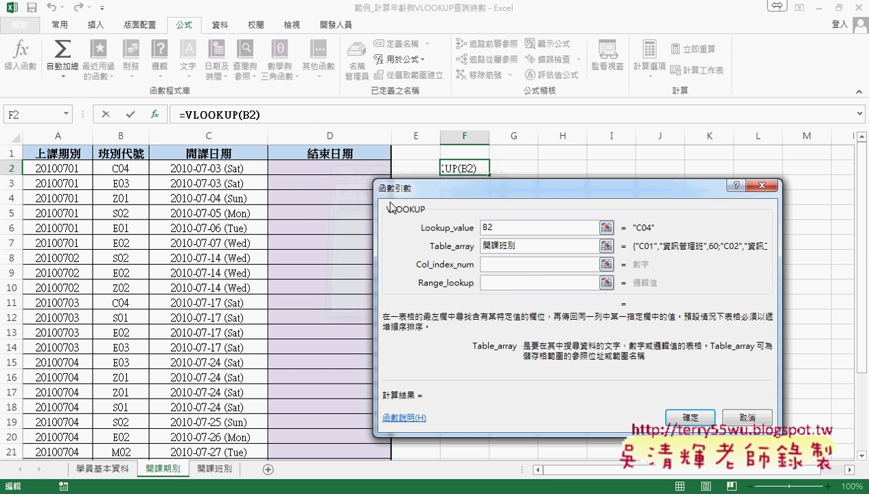
pyautogui.click(515, 265)
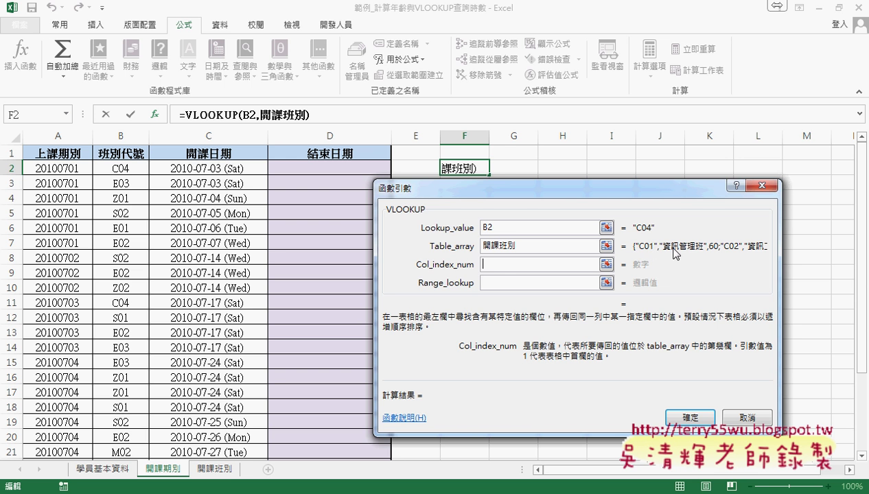
pyautogui.write('3')
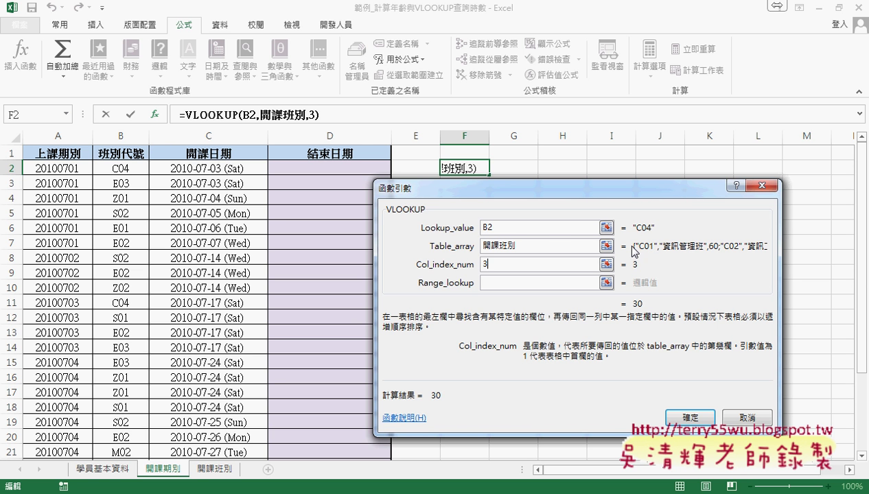
pyautogui.click(556, 282)
pyautogui.write('0')
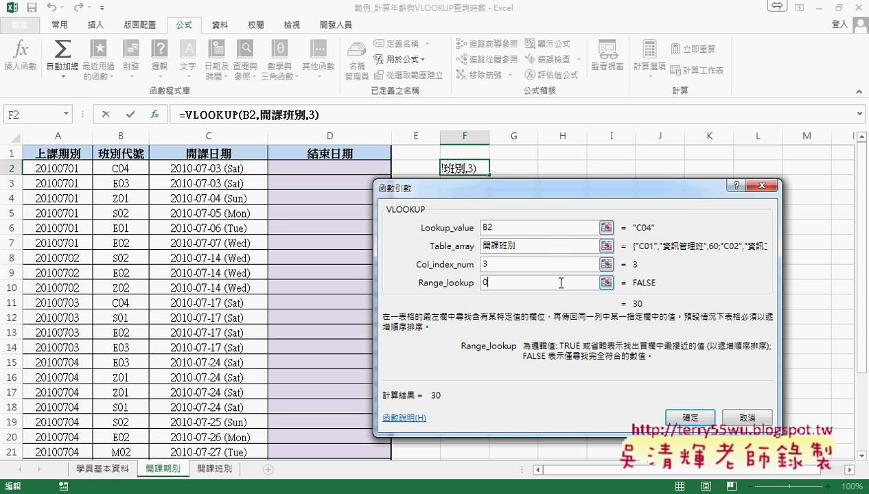
pyautogui.click(690, 417)
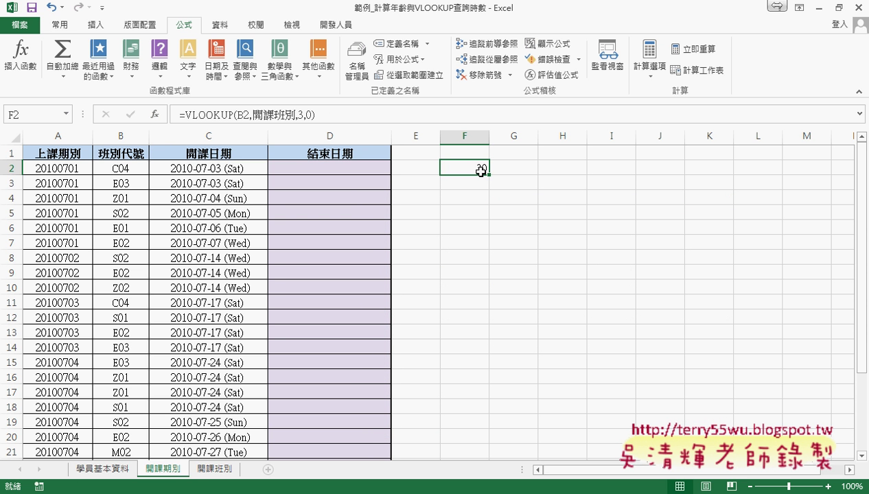
# Check F2's hours lookup formula, the D2 end-date cell and C2's start date.
pyautogui.click(520, 170)
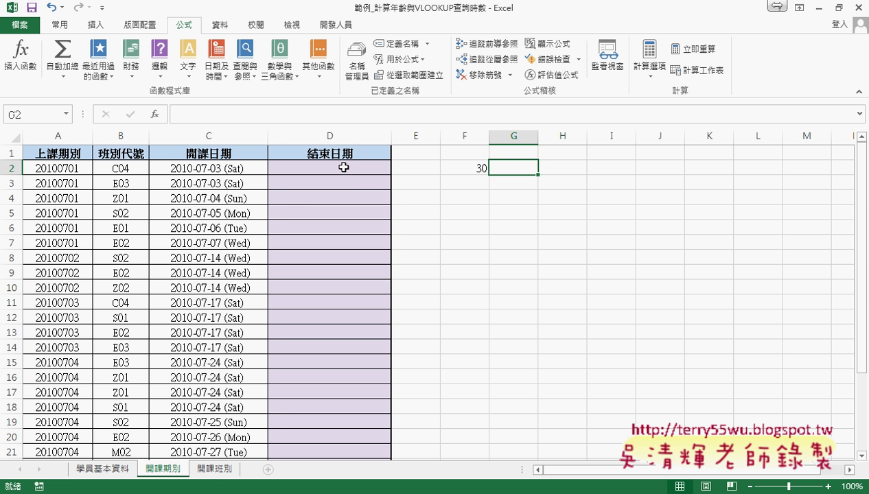
pyautogui.click(479, 169)
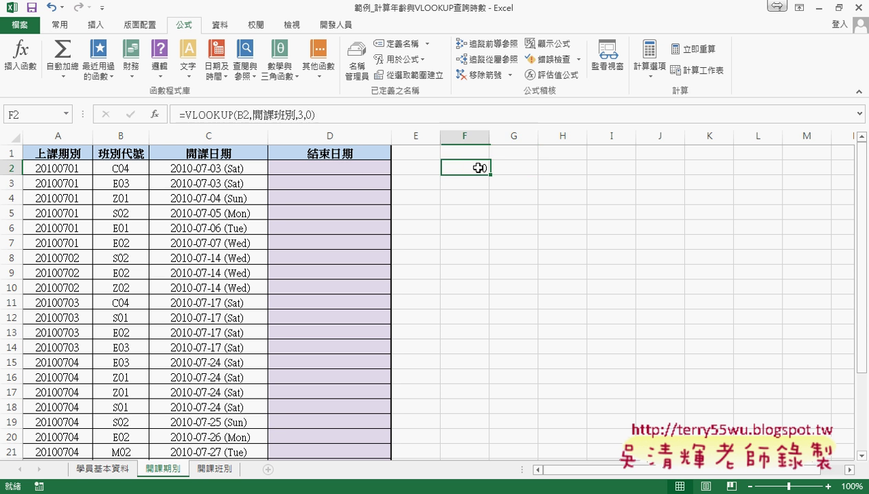
pyautogui.click(348, 169)
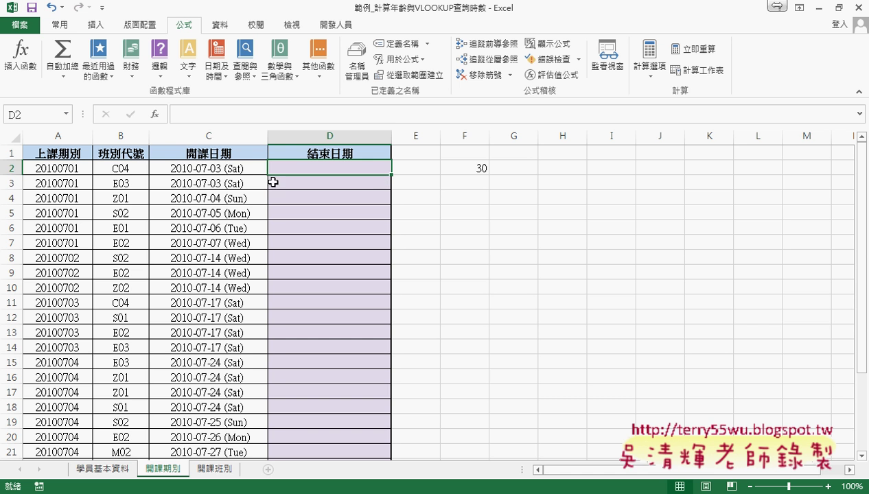
pyautogui.click(254, 168)
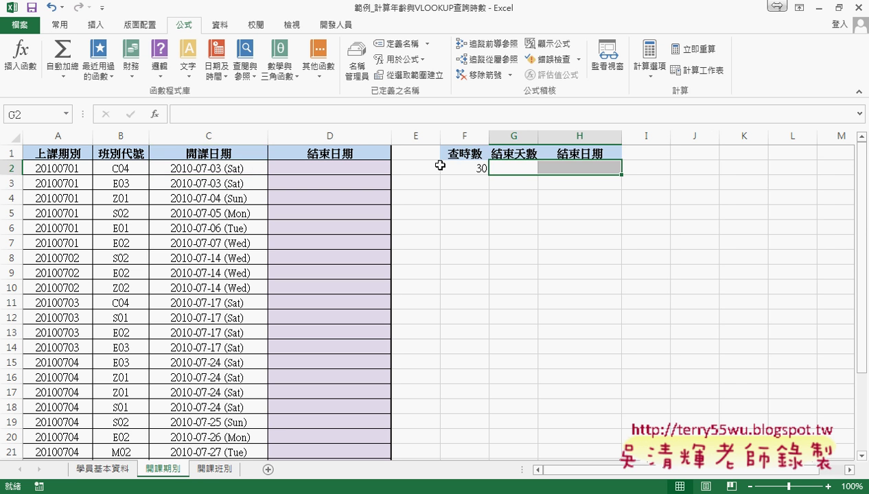
# Enter =(F2/3-1)*7 in G2, turning F2's 30 hours into 63 end days.
pyautogui.click(479, 170)
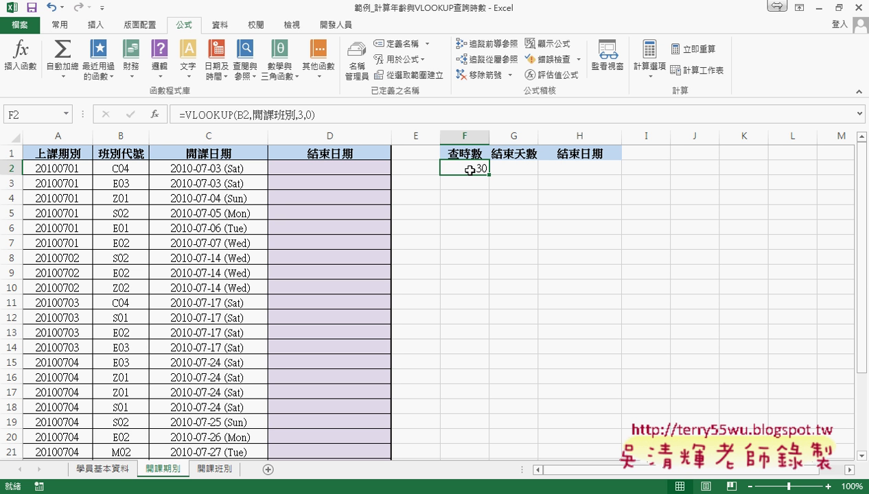
pyautogui.click(523, 170)
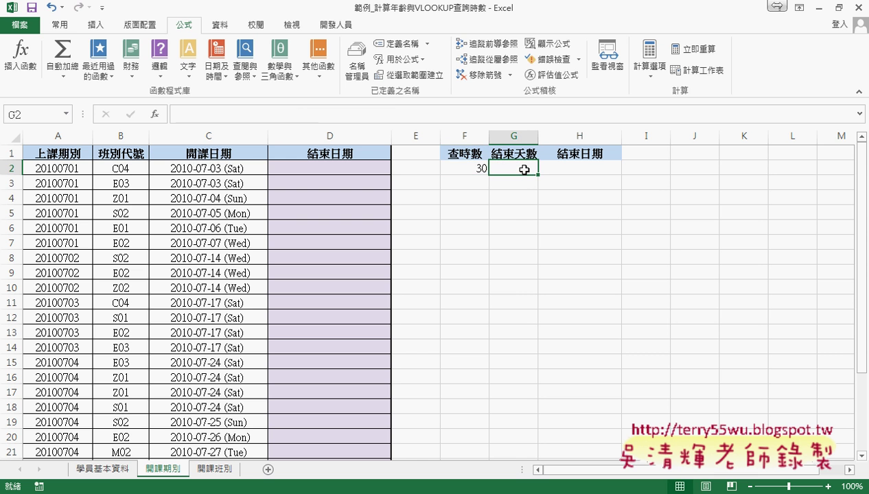
pyautogui.click(208, 116)
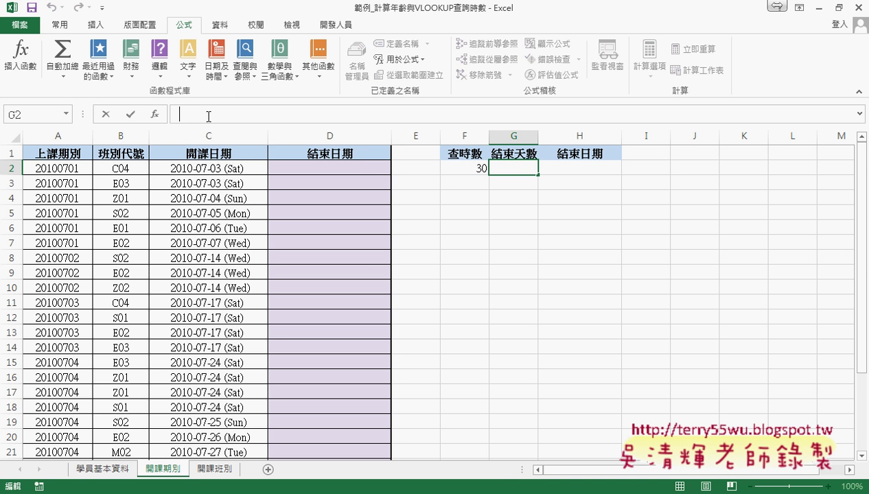
pyautogui.write('=')
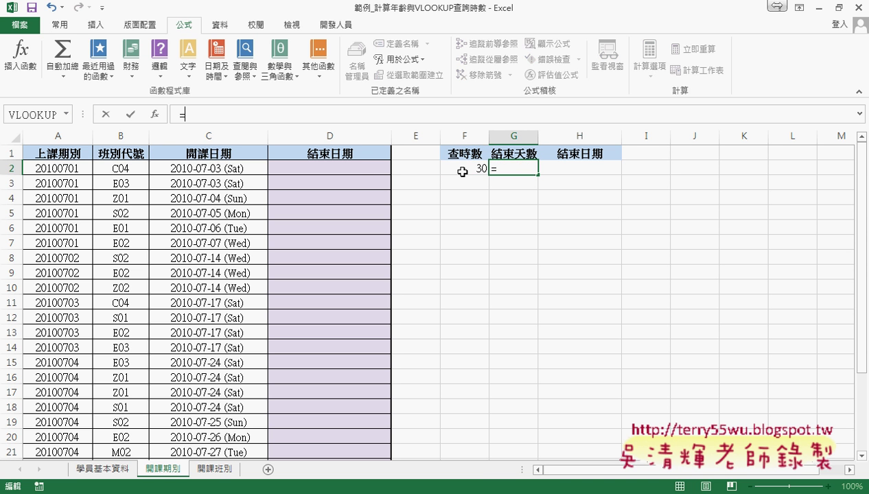
pyautogui.click(478, 170)
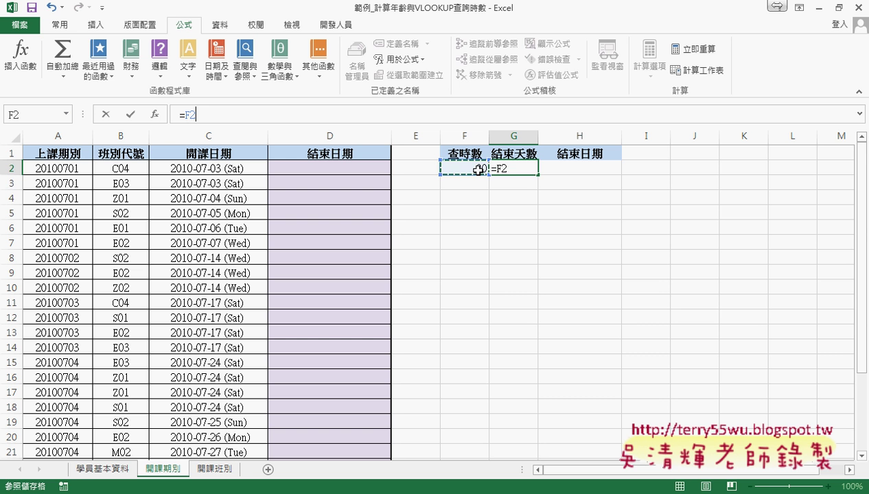
pyautogui.write('/3')
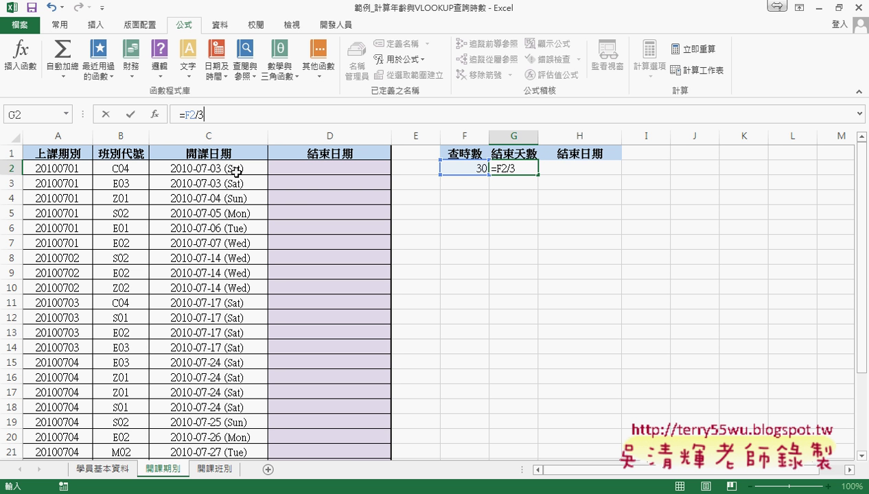
pyautogui.write('-1')
pyautogui.click(184, 115)
pyautogui.write('(')
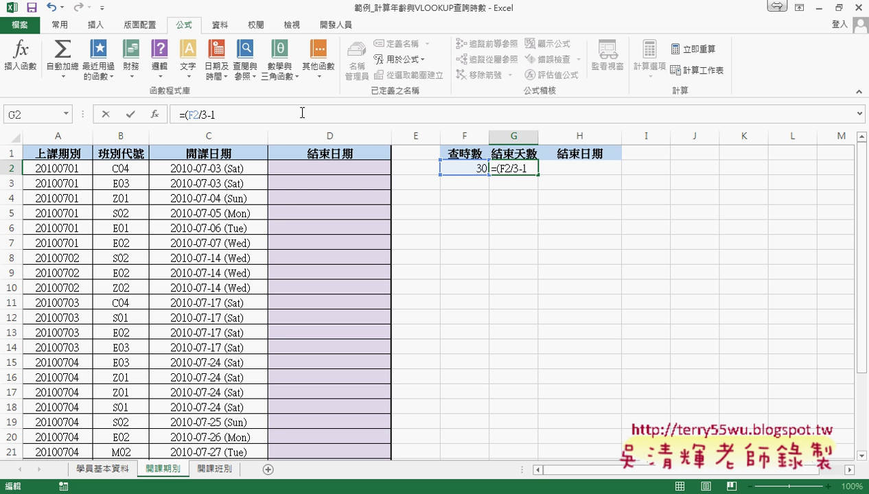
pyautogui.write(')*')
pyautogui.write('7')
pyautogui.click(129, 117)
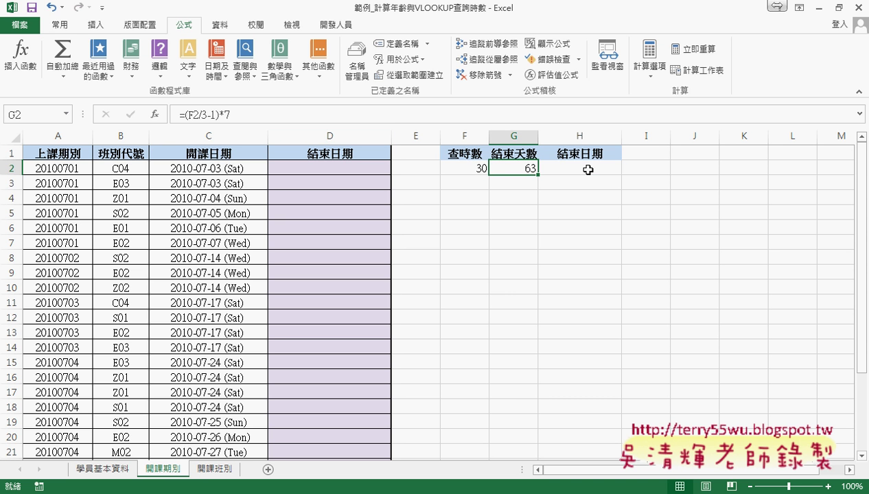
# Enter =C2+G2 in H2 to get the end date 2010-09-04 (Sat).
pyautogui.click(574, 168)
pyautogui.click(318, 116)
pyautogui.write('=')
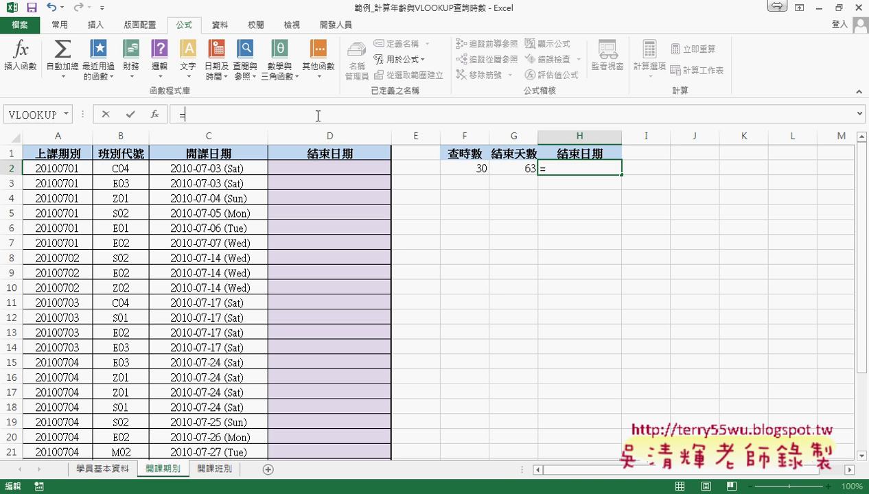
pyautogui.click(244, 170)
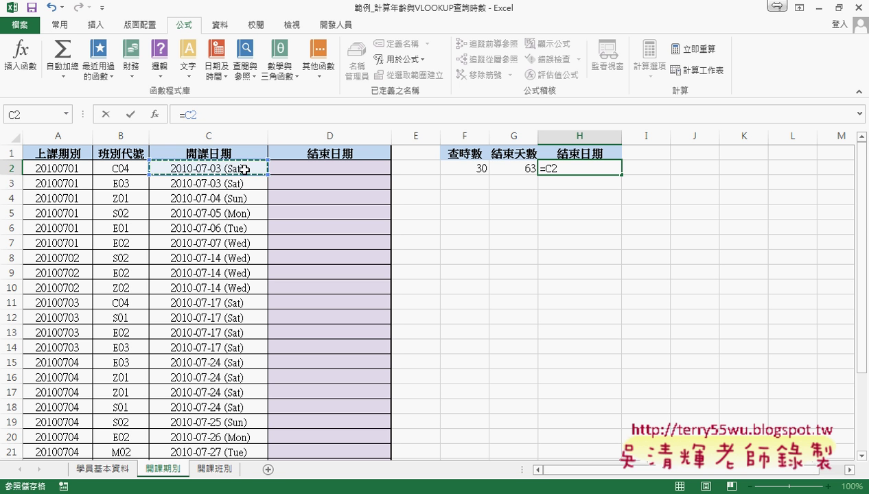
pyautogui.write('+')
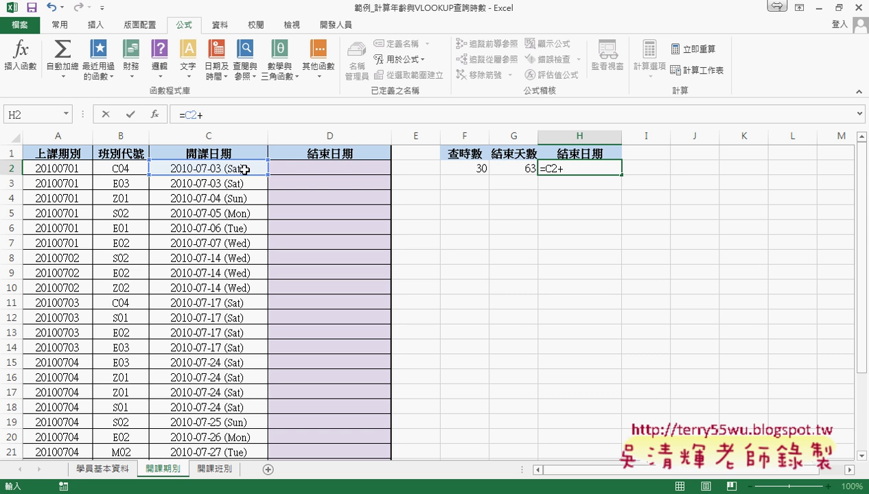
pyautogui.click(525, 169)
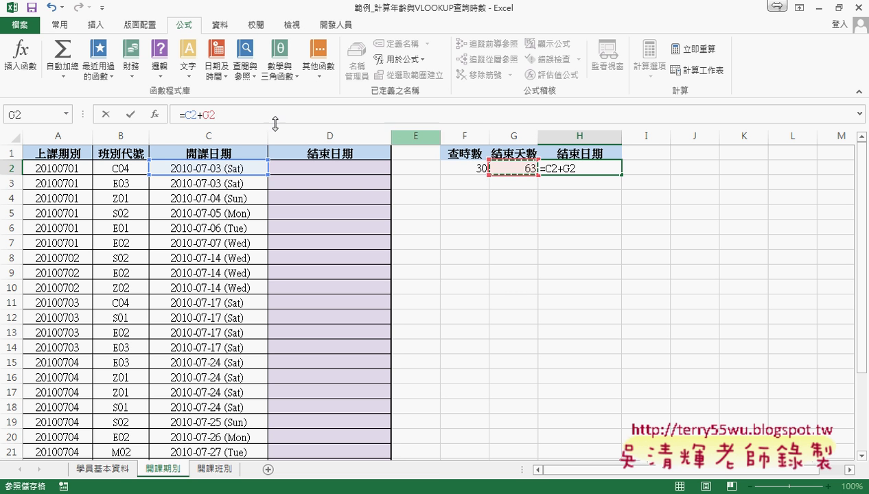
pyautogui.click(132, 117)
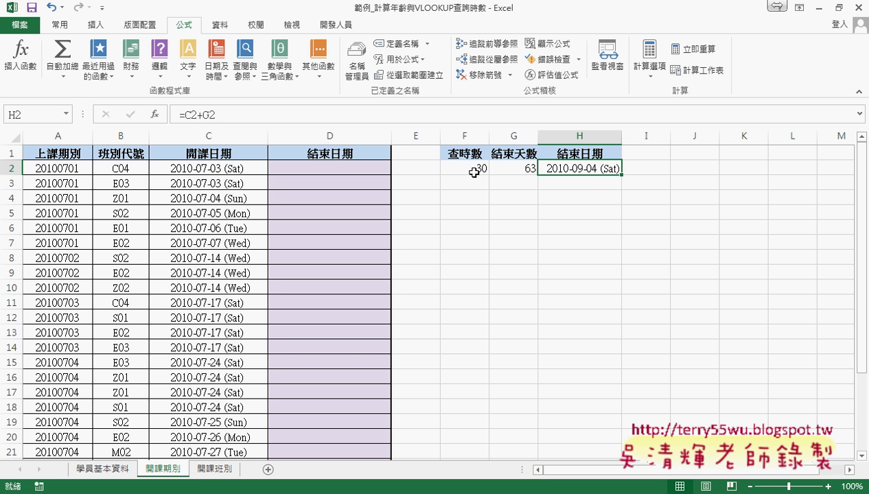
# Review the helper formulas in F2, G2 and H2.
pyautogui.click(467, 170)
pyautogui.click(512, 168)
pyautogui.click(575, 173)
pyautogui.click(490, 137)
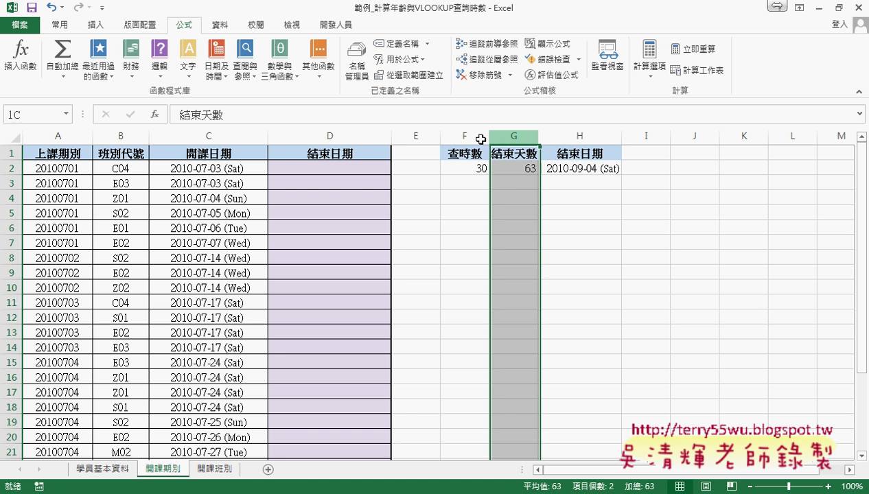
pyautogui.moveTo(480, 139); pyautogui.dragTo(330, 136)
pyautogui.rightClick(357, 136)
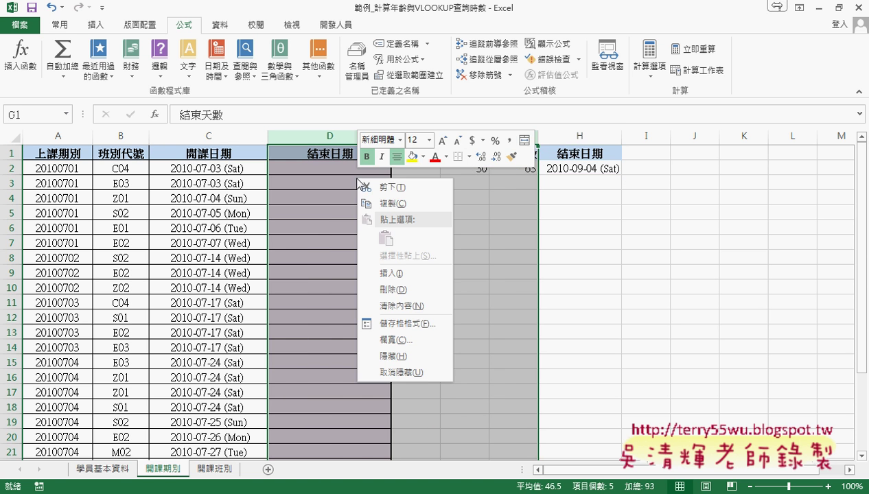
pyautogui.click(394, 356)
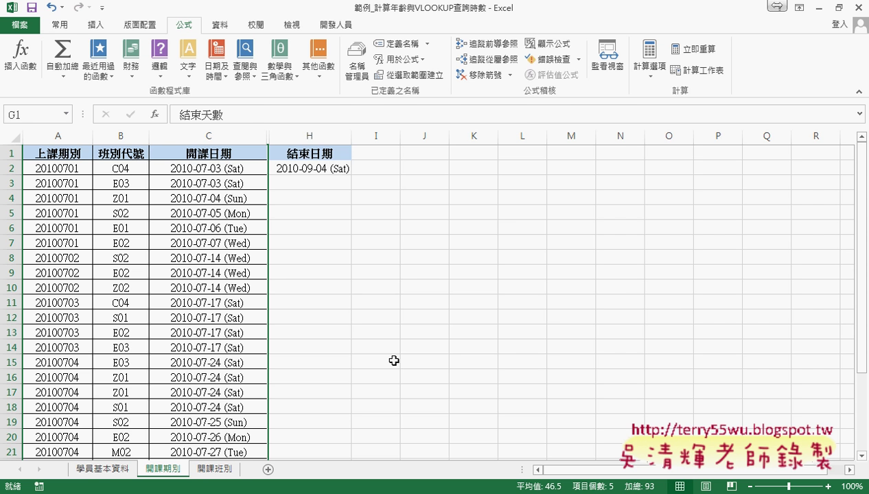
pyautogui.hotkey('ctrl', 'z')
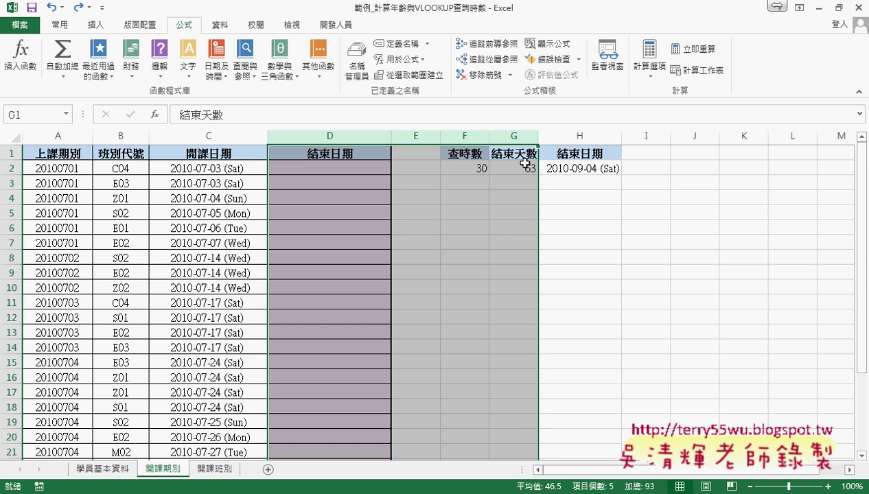
# Start D2's end-date formula as =C2+ using the start date.
pyautogui.click(378, 171)
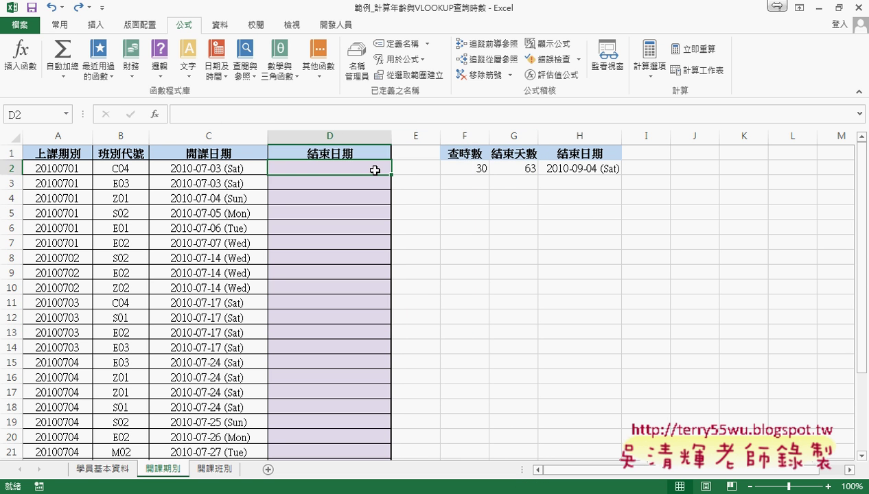
pyautogui.click(255, 121)
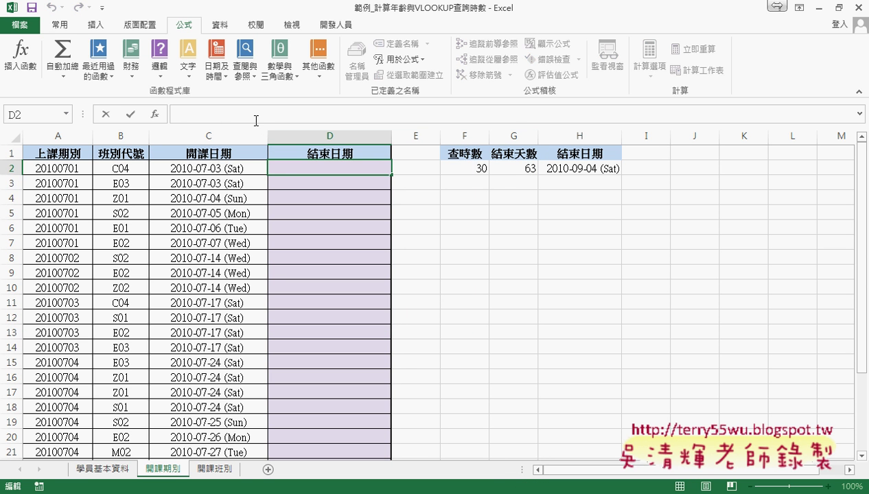
pyautogui.write('=')
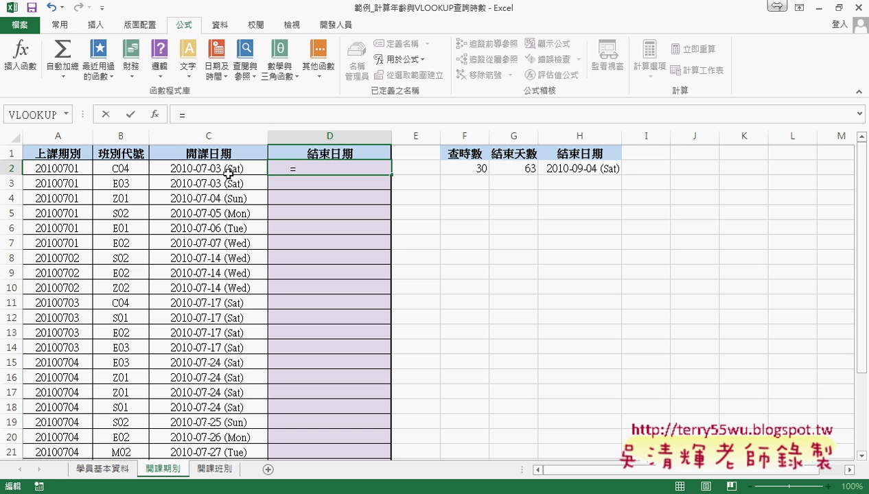
pyautogui.click(230, 169)
pyautogui.write('+')
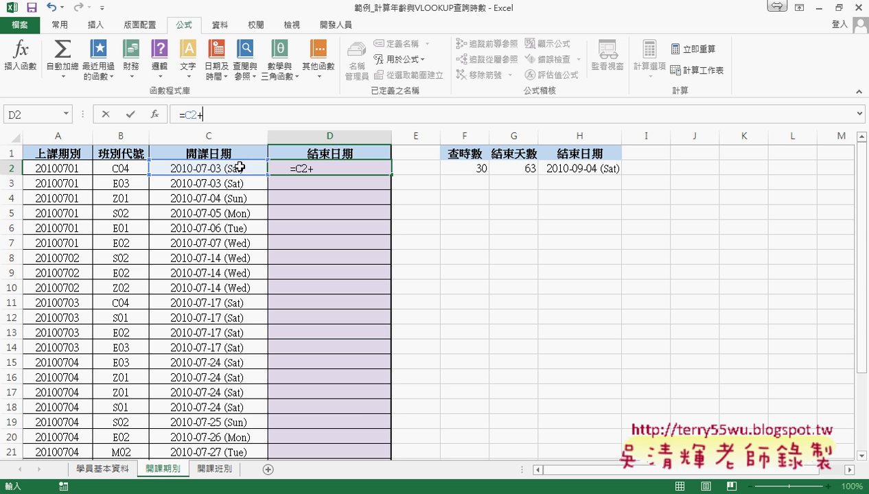
# Insert VLOOKUP(B2,開課班別,3,0) into D2's formula via Function Arguments.
pyautogui.click(66, 114)
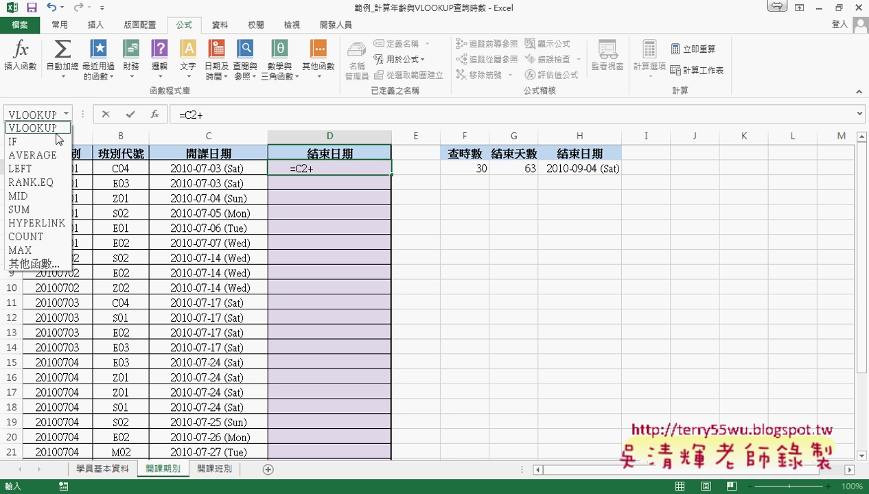
pyautogui.click(60, 135)
pyautogui.click(120, 168)
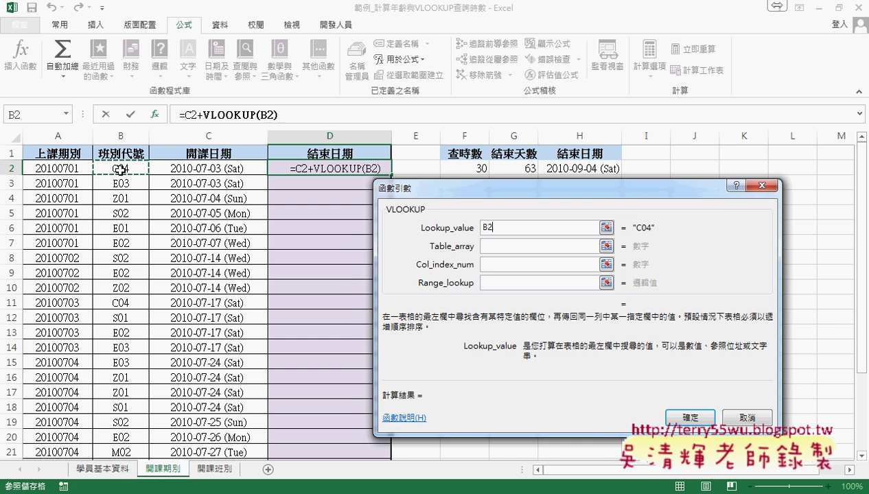
pyautogui.click(516, 247)
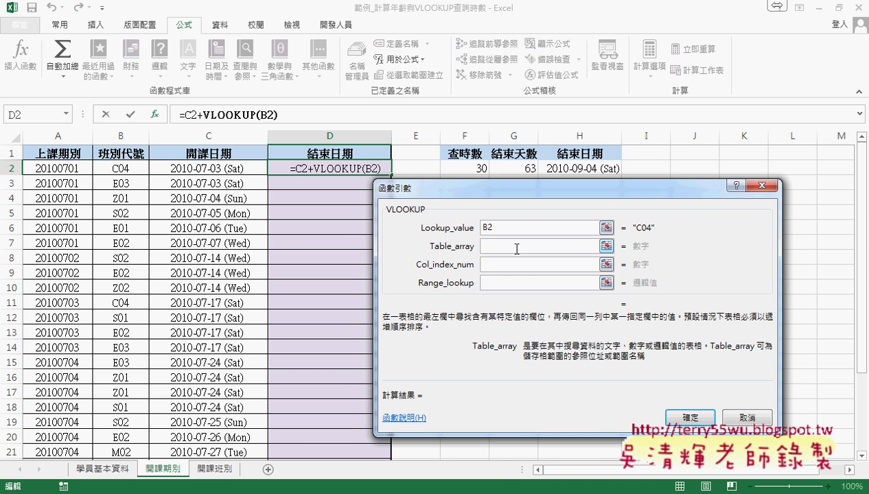
pyautogui.press('F3')
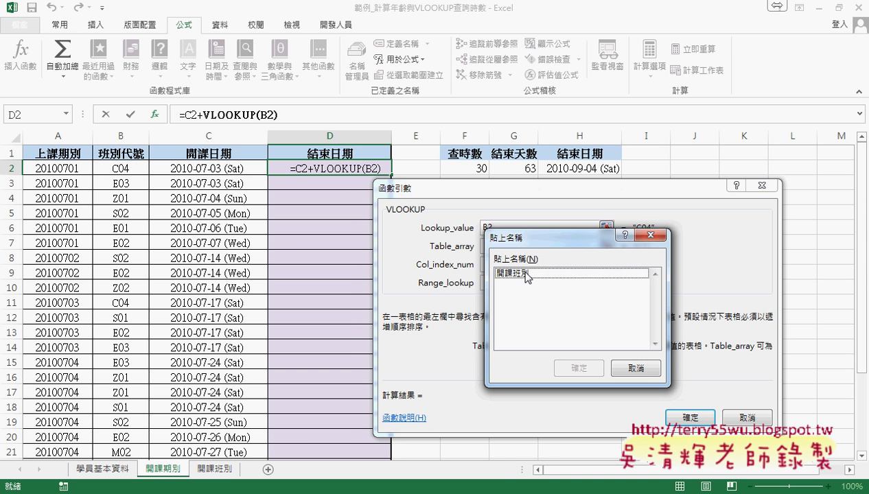
pyautogui.doubleClick(519, 272)
pyautogui.click(519, 264)
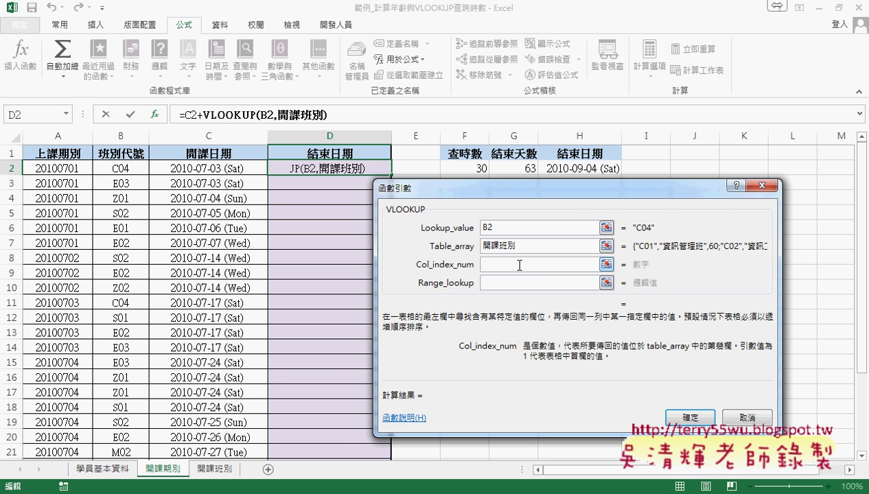
pyautogui.write('3')
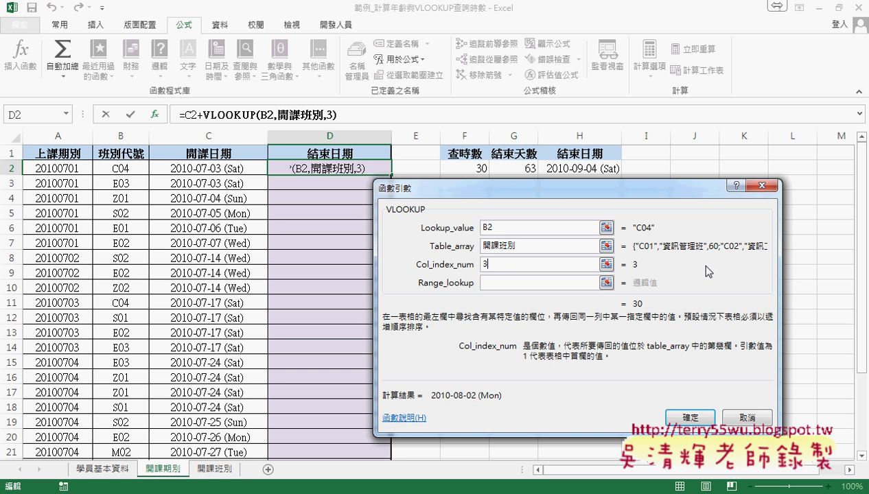
pyautogui.press('Tab')
pyautogui.write('0')
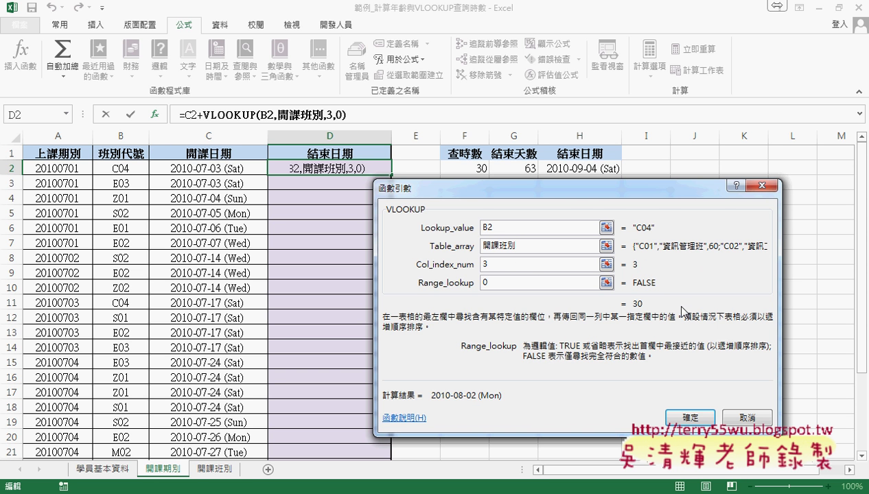
pyautogui.click(690, 417)
# Edit D2 to =C2+(VLOOKUP(B2,開課班別,3,0)/3-1)*7 and fill it down for every class.
pyautogui.click(343, 113)
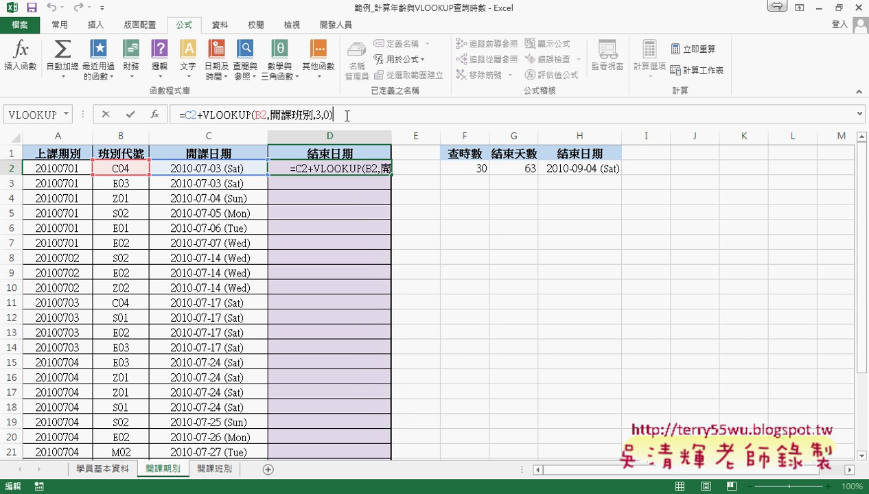
pyautogui.write('/3')
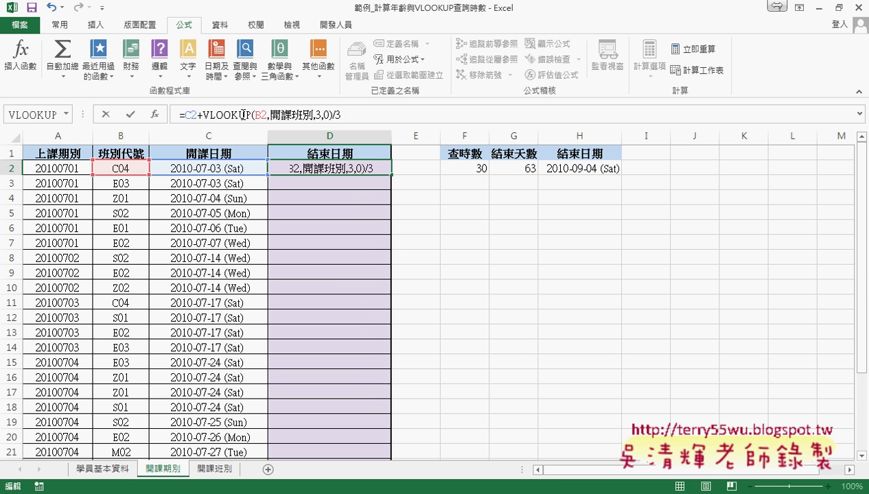
pyautogui.click(201, 115)
pyautogui.write('(')
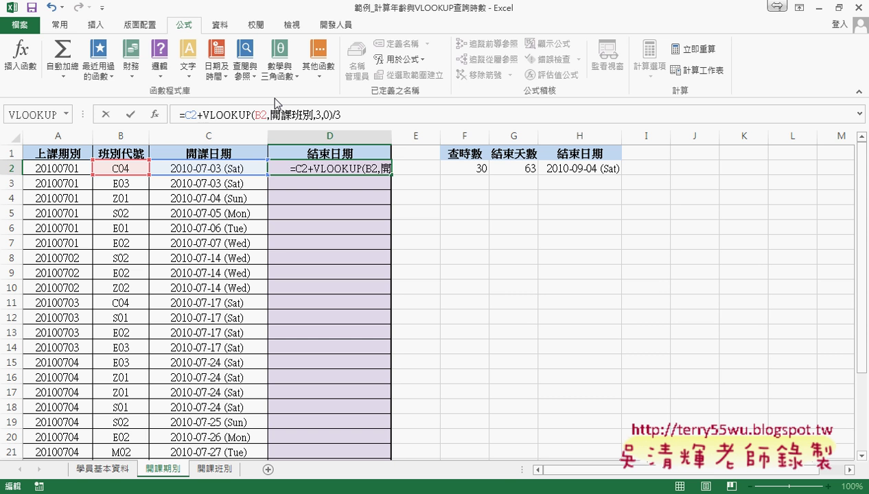
pyautogui.press('End')
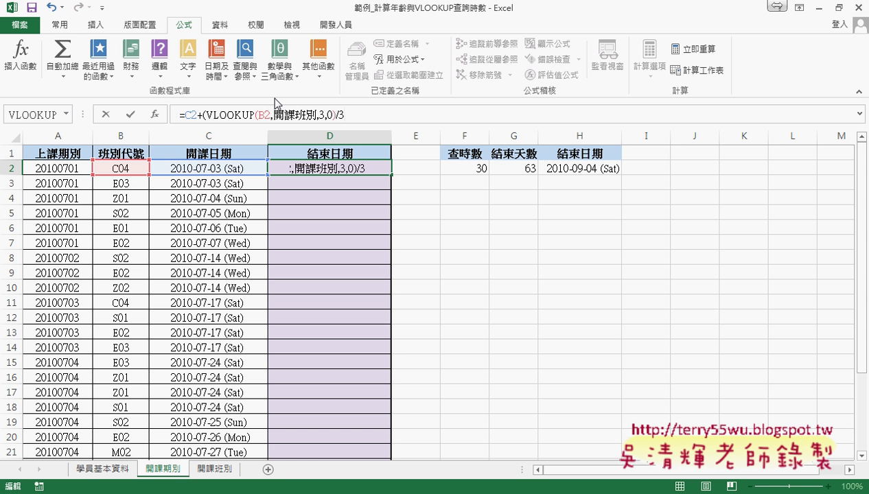
pyautogui.write(')')
pyautogui.press('BackSpace')
pyautogui.write('-1')
pyautogui.write(')*7')
pyautogui.click(133, 115)
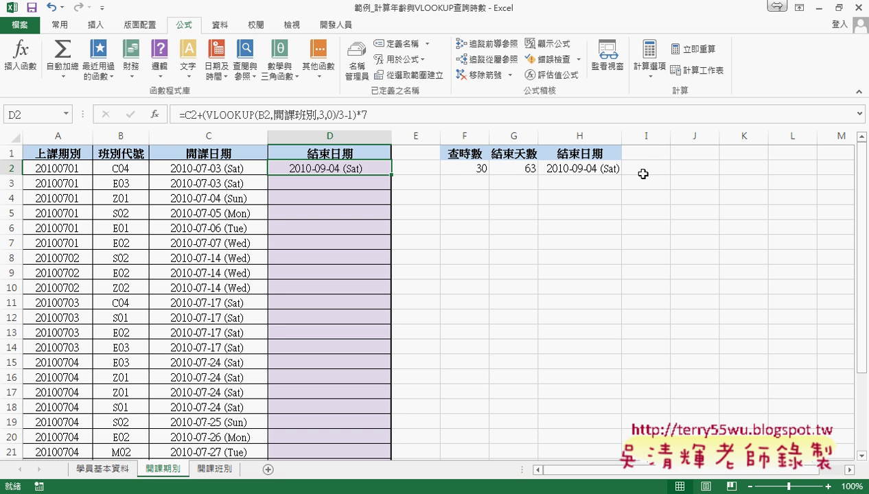
pyautogui.doubleClick(391, 174)
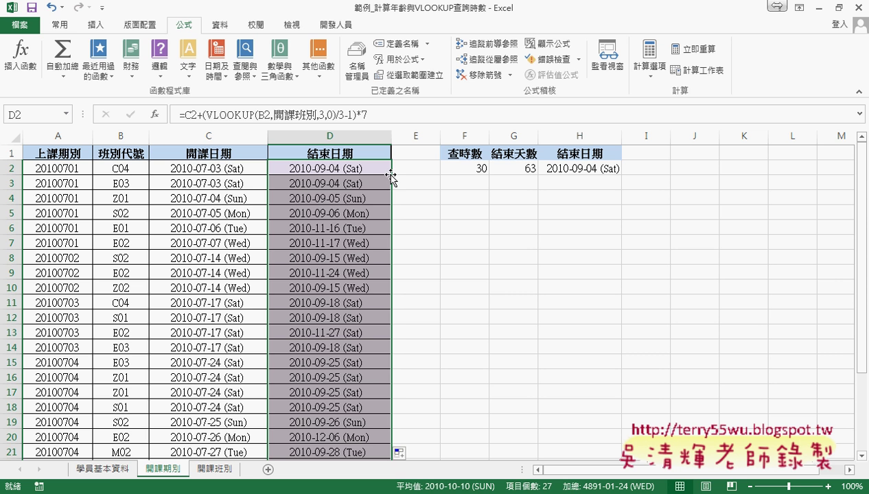
pyautogui.click(369, 172)
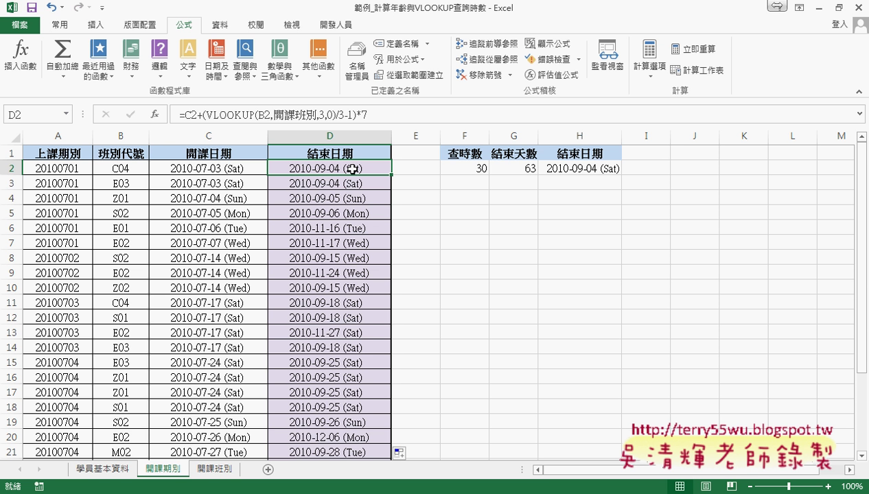
pyautogui.click(471, 170)
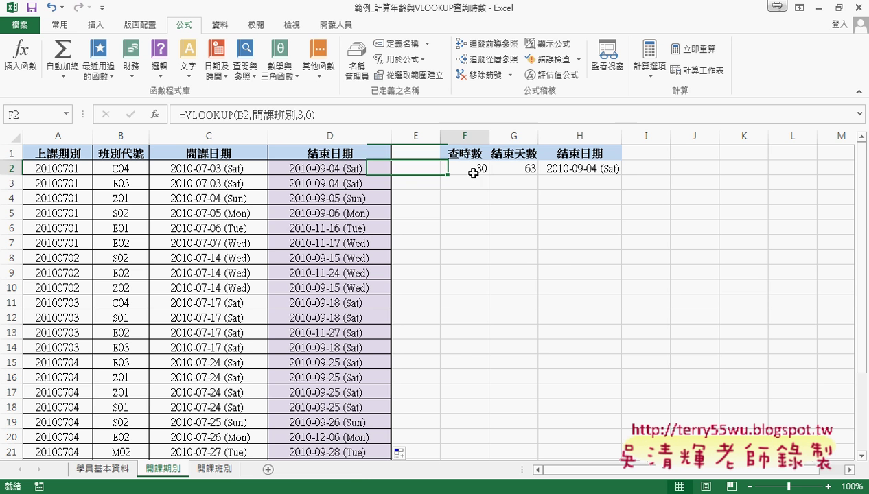
pyautogui.click(531, 171)
pyautogui.click(572, 182)
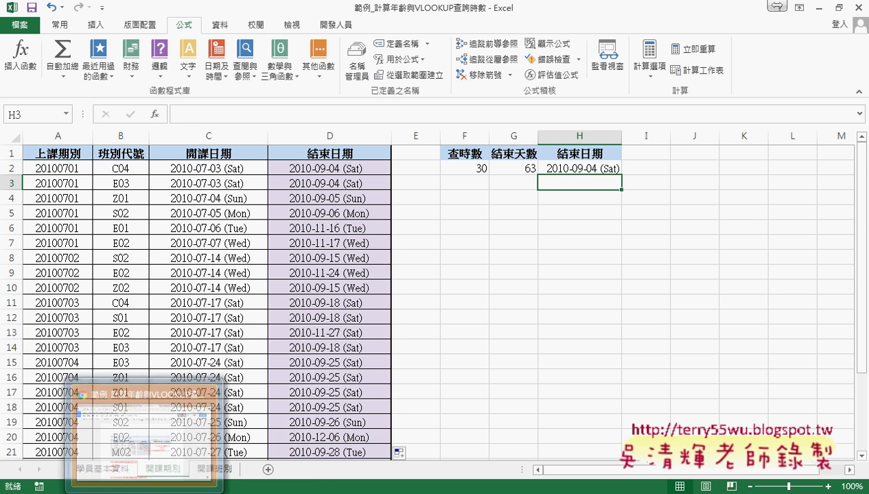
pyautogui.click(162, 469)
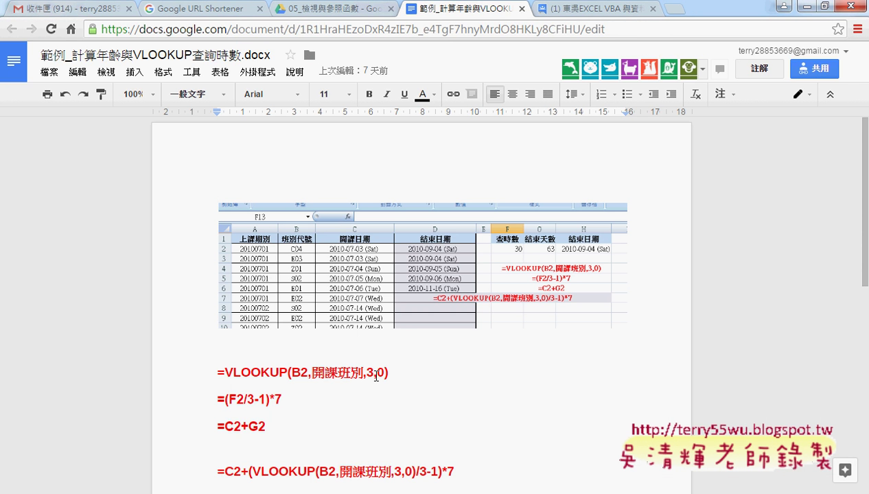
pyautogui.scroll(-3, 467, 378)
pyautogui.scroll(-1, 507, 379)
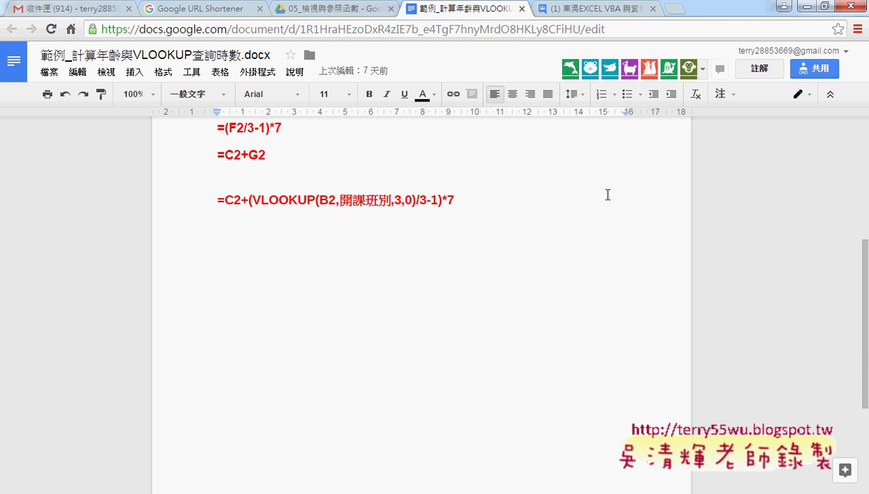
# Save and close the course workbook, then select the 325 and 326 workbooks in Explorer.
pyautogui.click(808, 8)
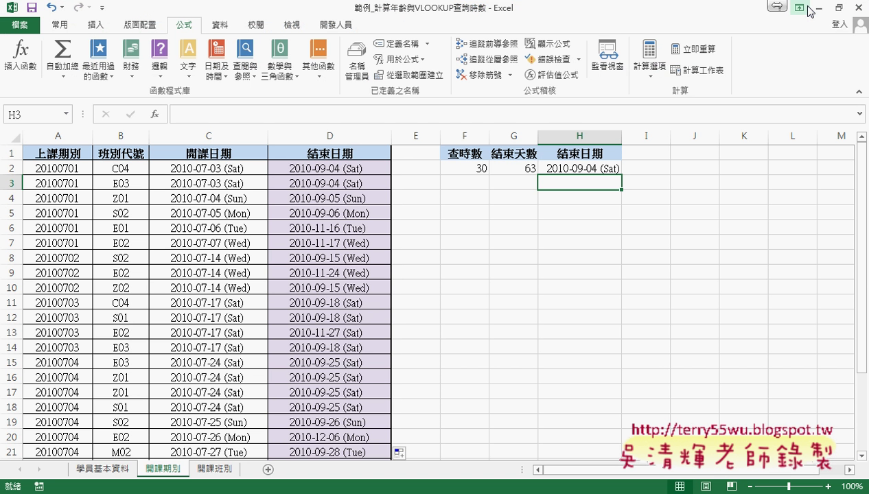
pyautogui.click(857, 8)
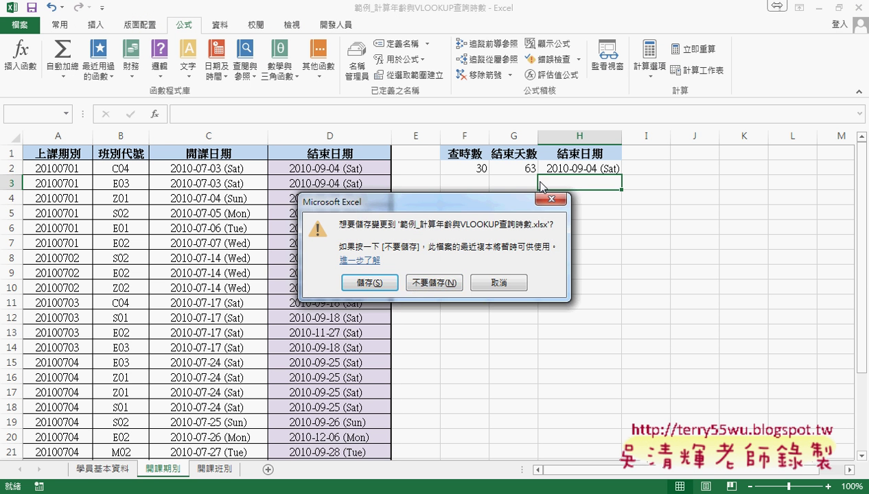
pyautogui.click(374, 285)
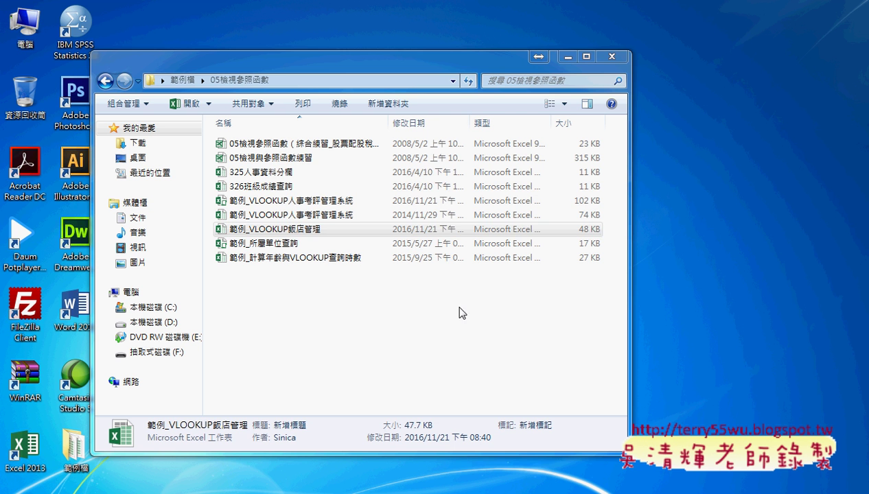
pyautogui.moveTo(630, 186); pyautogui.dragTo(725, 190)
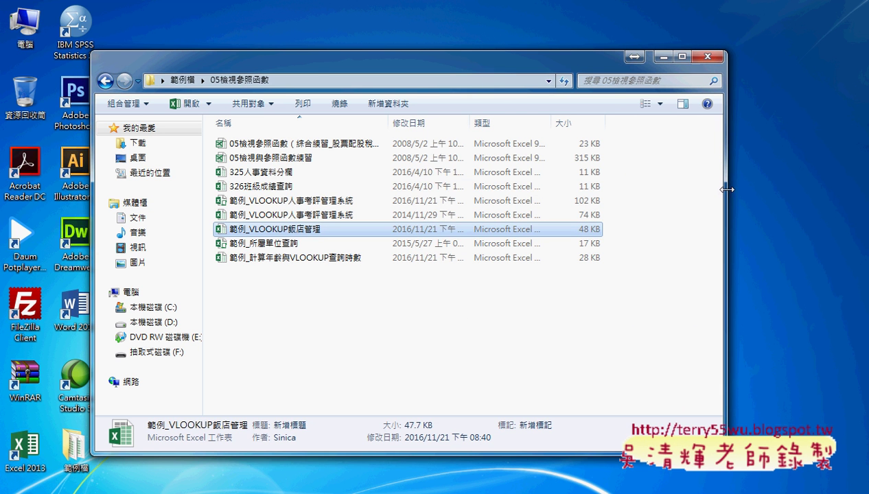
pyautogui.moveTo(640, 166); pyautogui.dragTo(507, 199)
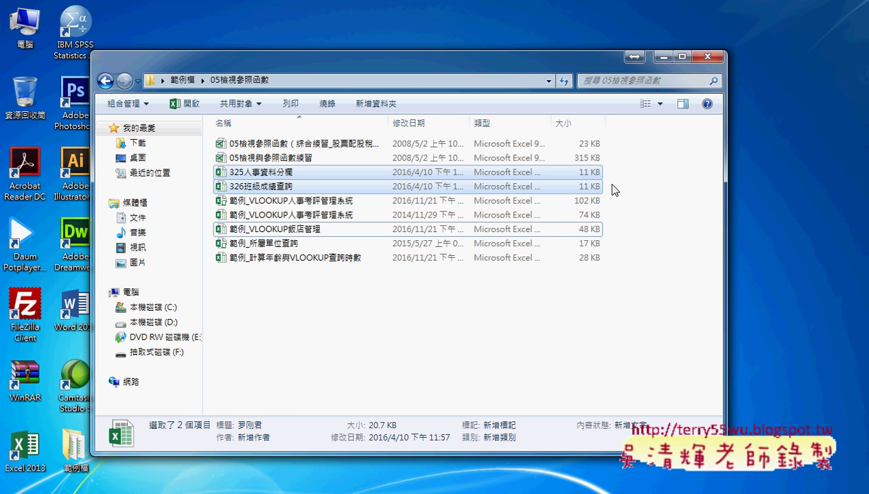
# Open 325人事資料分欄 with editing enabled and select the employee data in D2:G9.
pyautogui.doubleClick(569, 174)
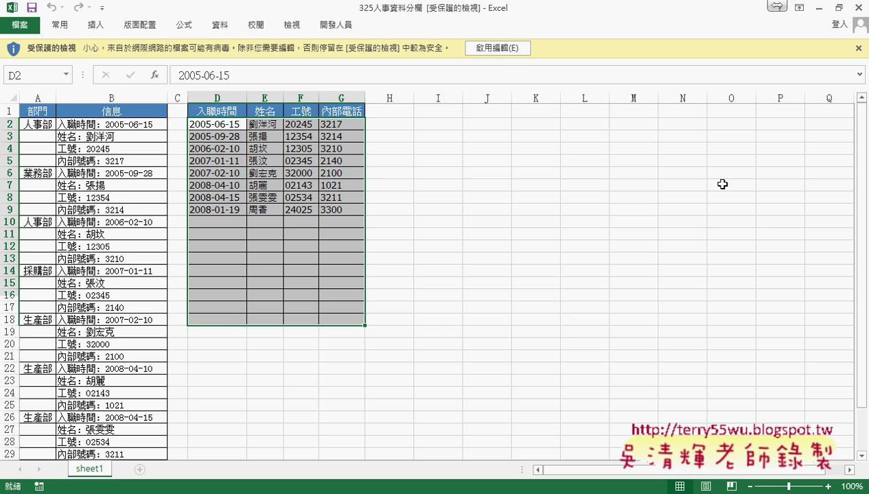
pyautogui.click(504, 48)
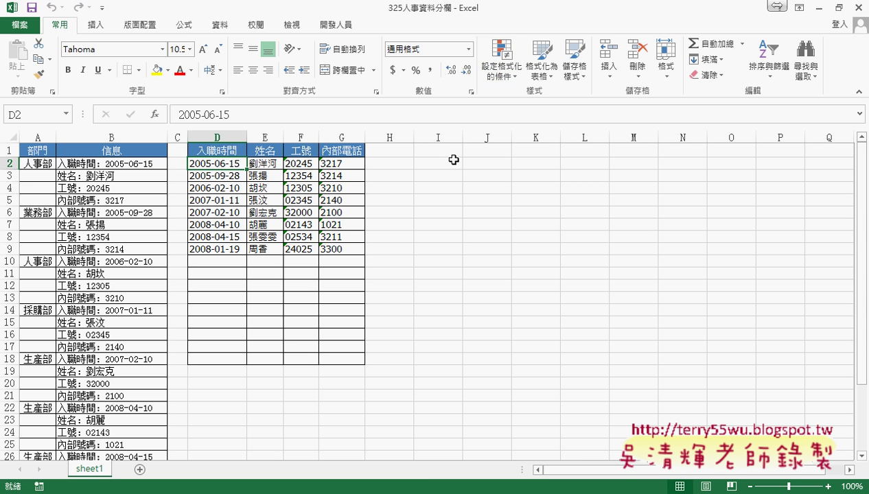
pyautogui.click(416, 249)
pyautogui.moveTo(215, 169); pyautogui.dragTo(342, 248)
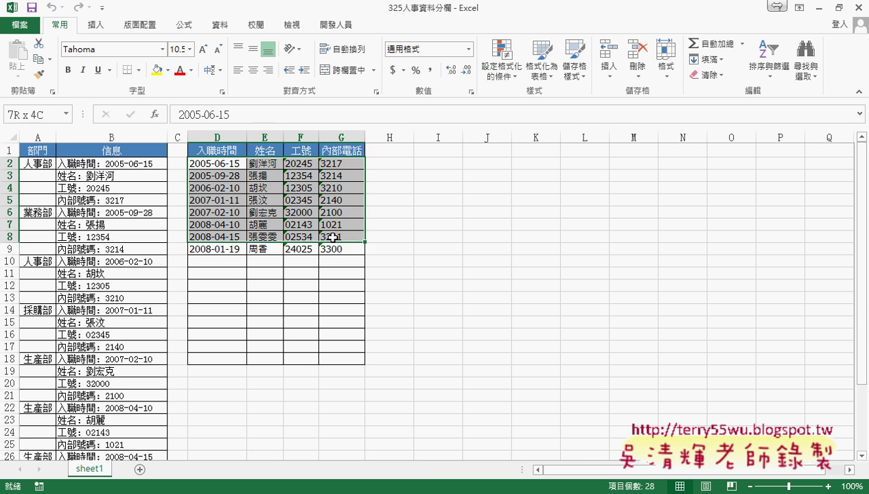